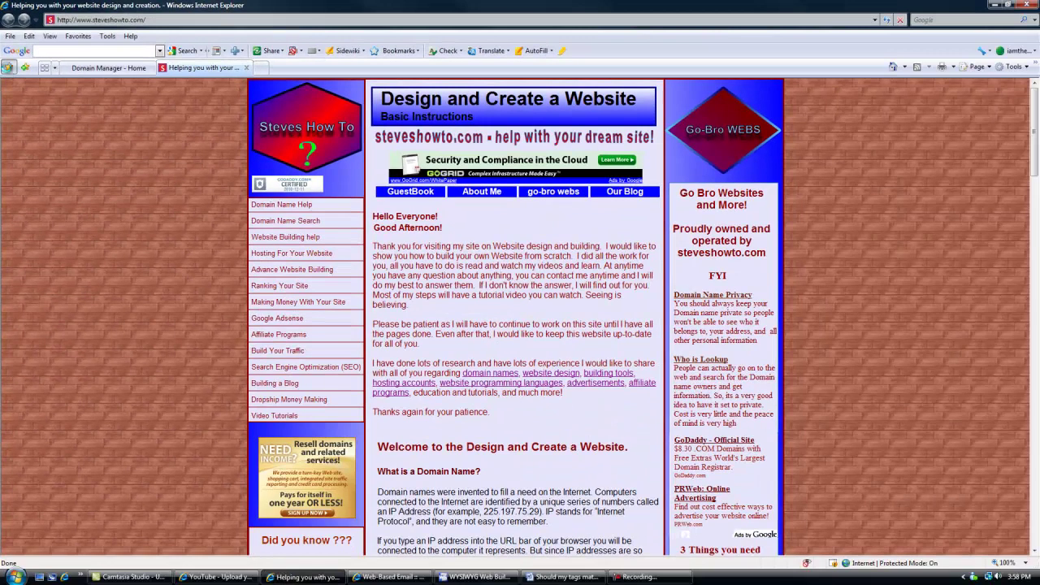
# - Show the Favorites Center in Internet Explorer, then hide it again
pyautogui.click(18, 135)
pyautogui.click(18, 135)
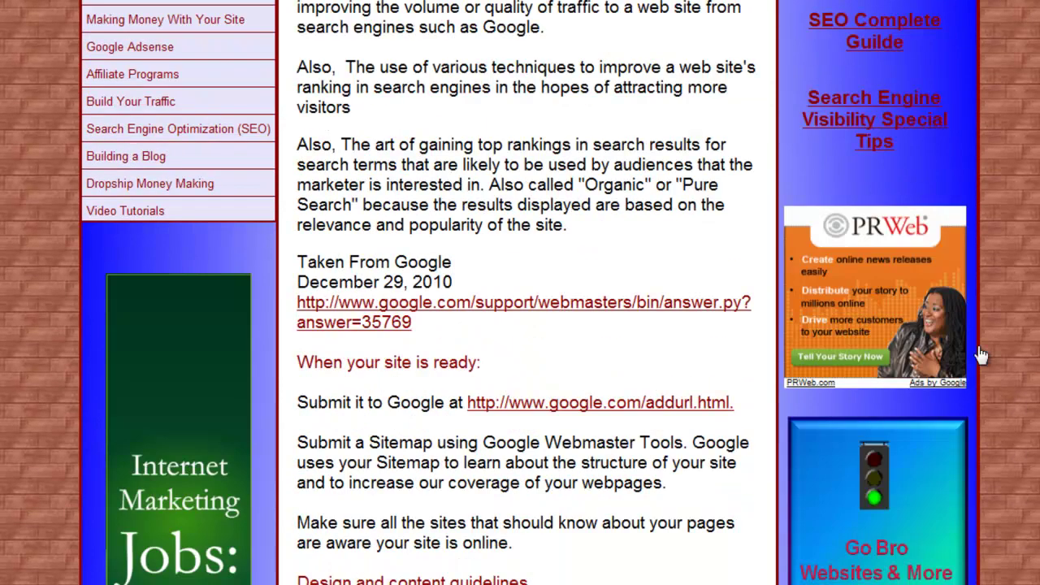
# - Open the Search Engine Visibility Special Tips page and scroll to its 'Using a Favicon' section
pyautogui.scroll(3, 983, 244)
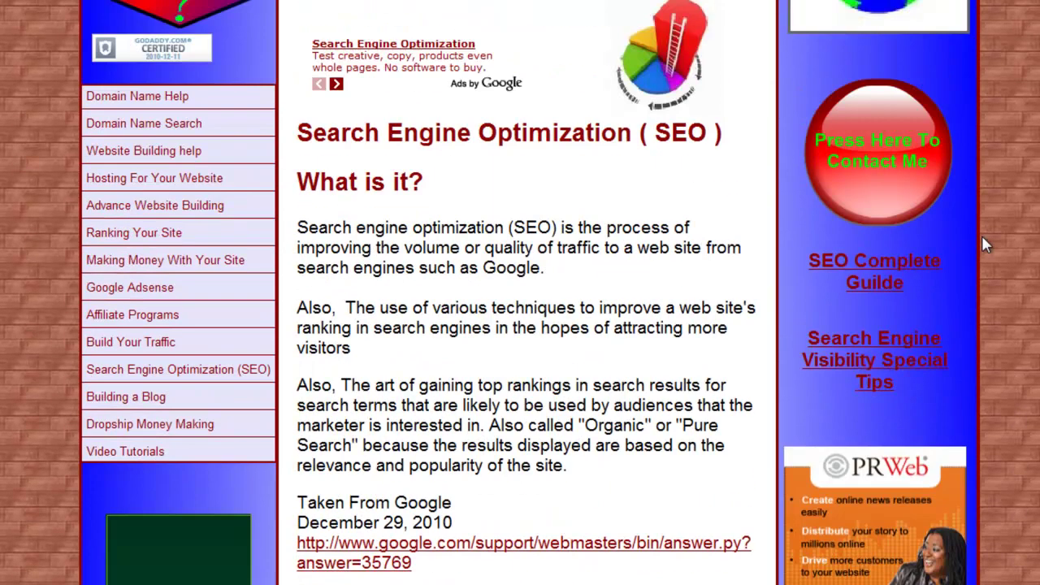
pyautogui.click(865, 368)
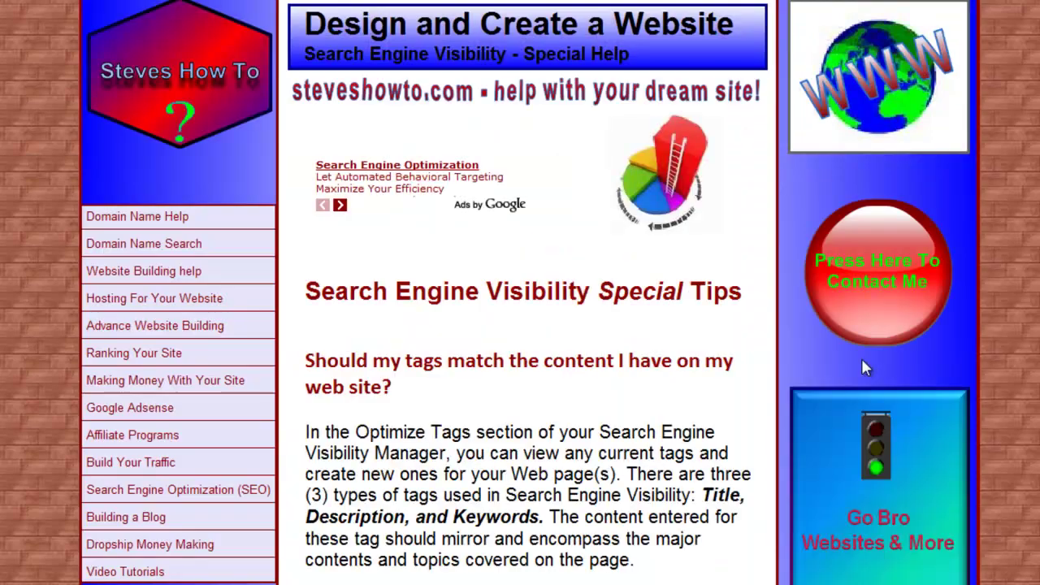
pyautogui.scroll(-20, 520, 292)
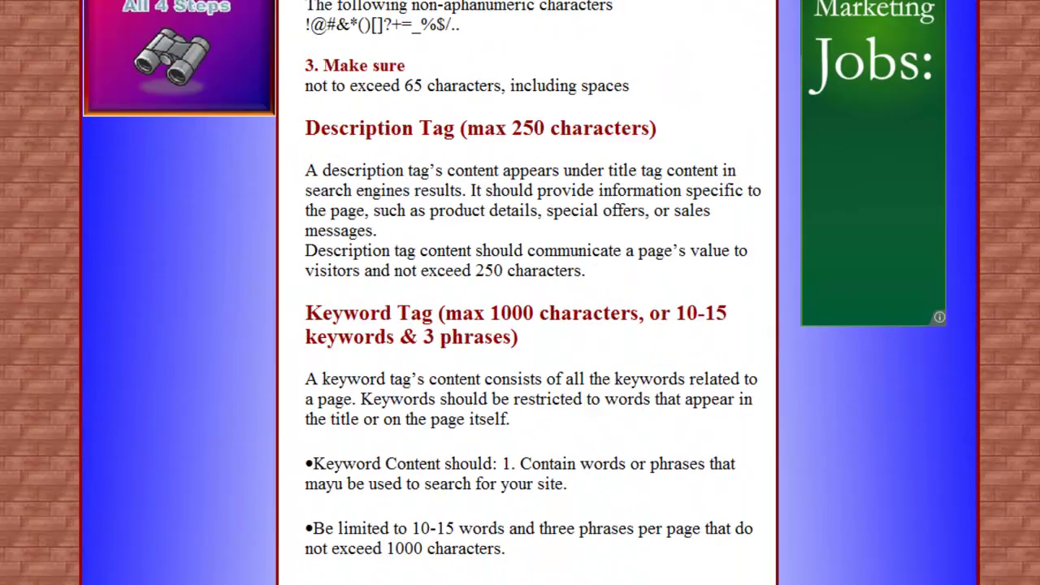
pyautogui.scroll(-5, 520, 293)
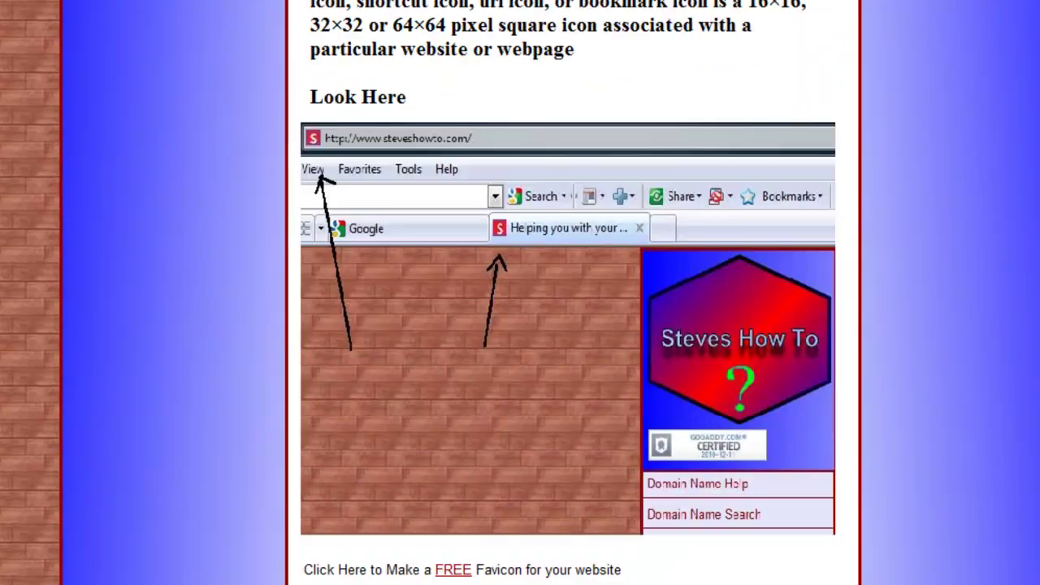
pyautogui.scroll(3, 520, 293)
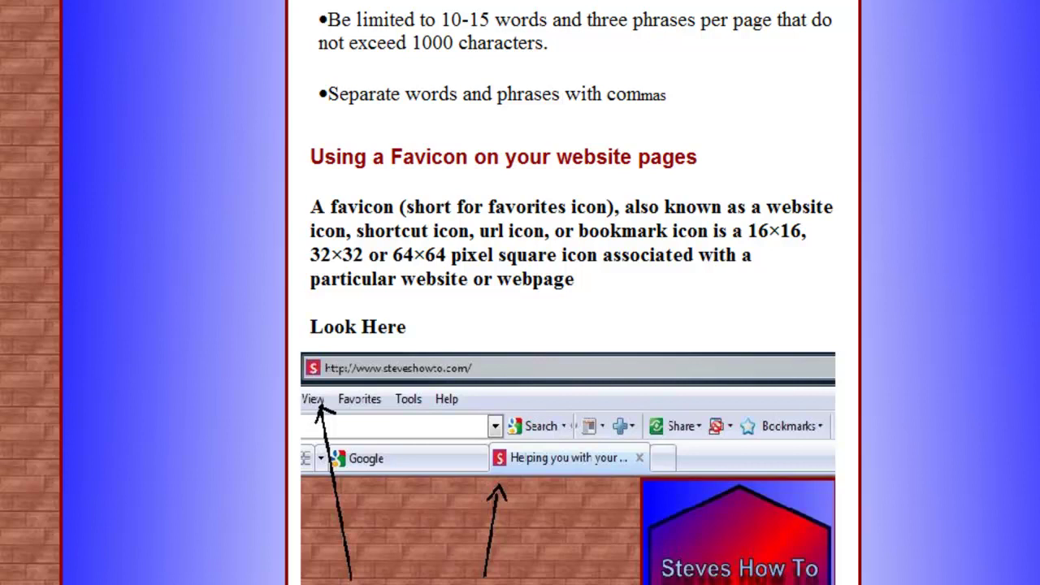
pyautogui.scroll(-3, 1015, 395)
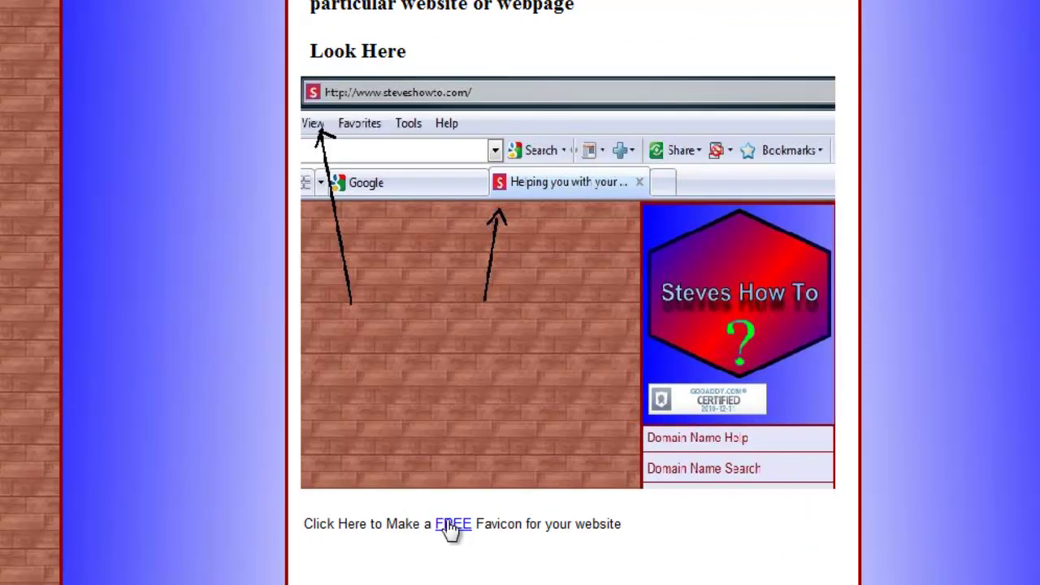
# - Follow the FREE link to the html-kit.com/favicon generator
pyautogui.click(452, 524)
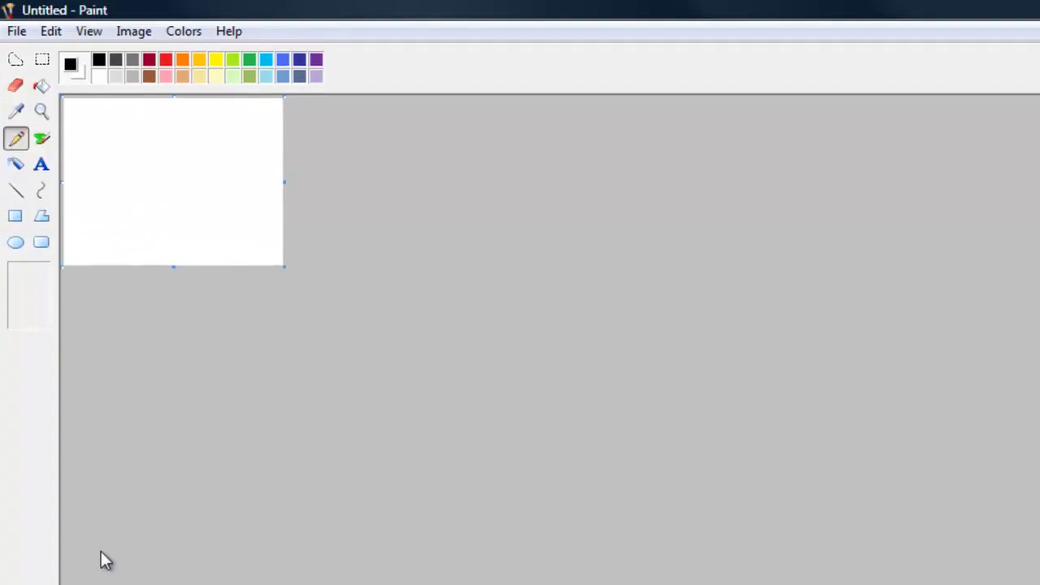
# - Enlarge the blank canvas and draw a rectangle on it
pyautogui.moveTo(284, 265); pyautogui.dragTo(501, 449)
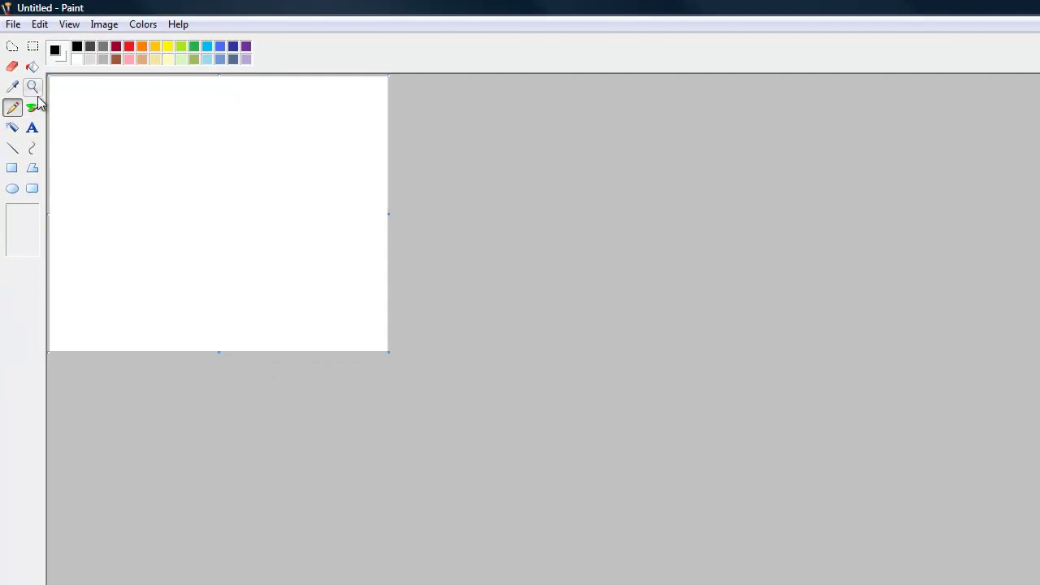
pyautogui.click(12, 168)
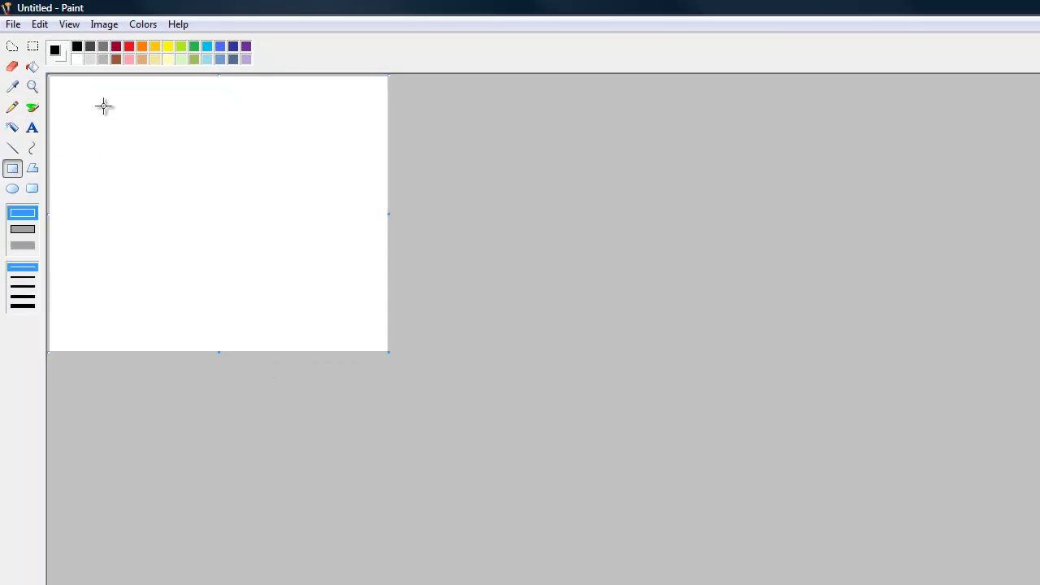
pyautogui.moveTo(93, 99); pyautogui.dragTo(323, 311)
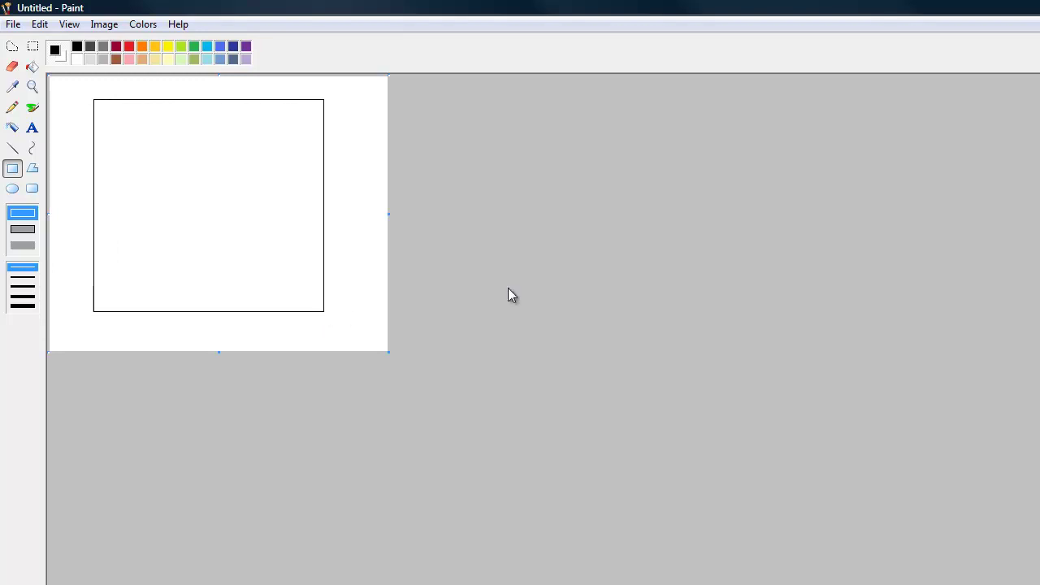
# - Fill the rectangle solid purple
pyautogui.click(35, 68)
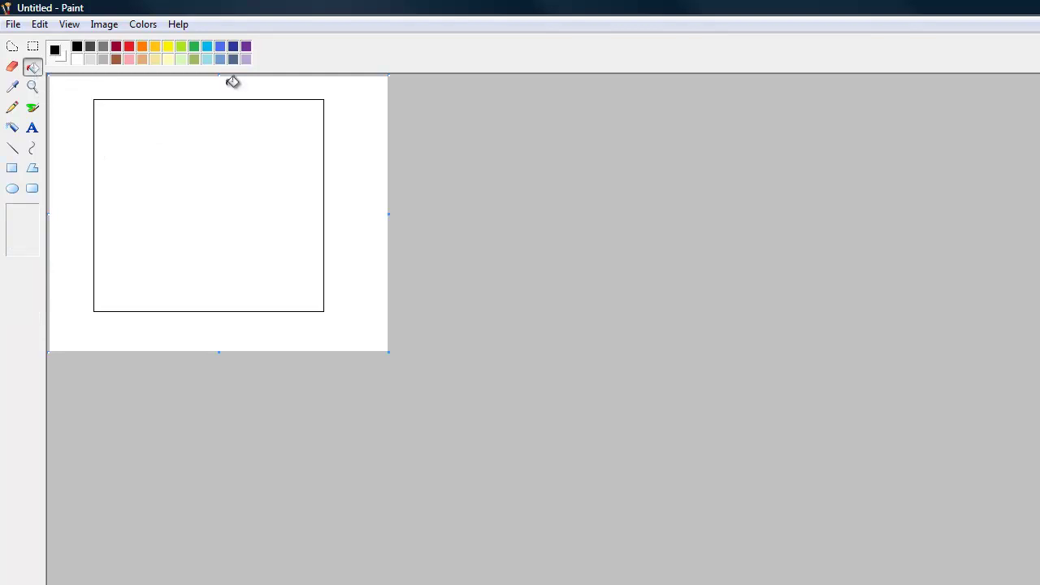
pyautogui.click(247, 47)
pyautogui.click(225, 179)
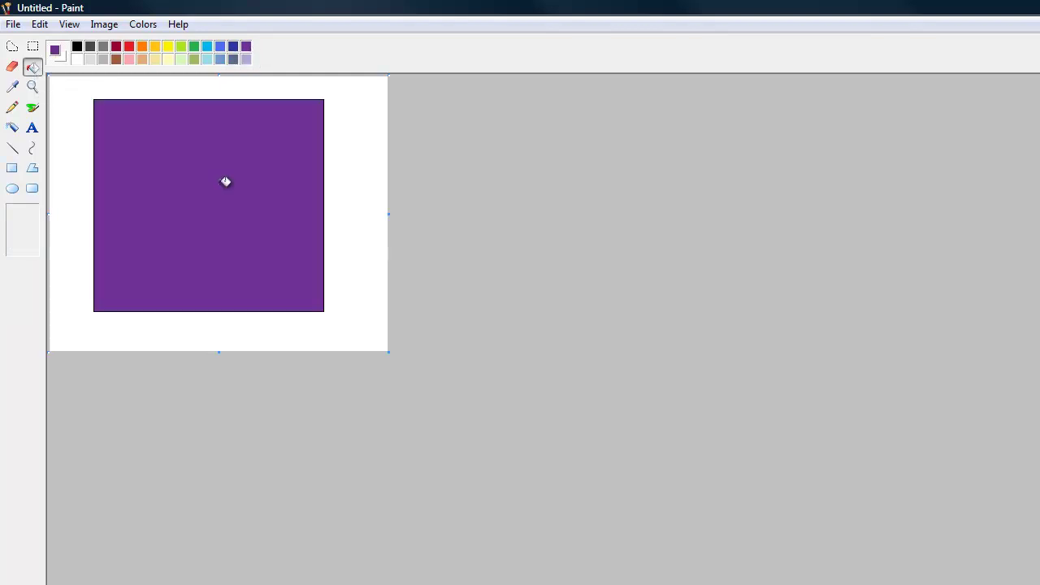
# - Add the word 'Go' in light grey on the purple rectangle
pyautogui.click(32, 130)
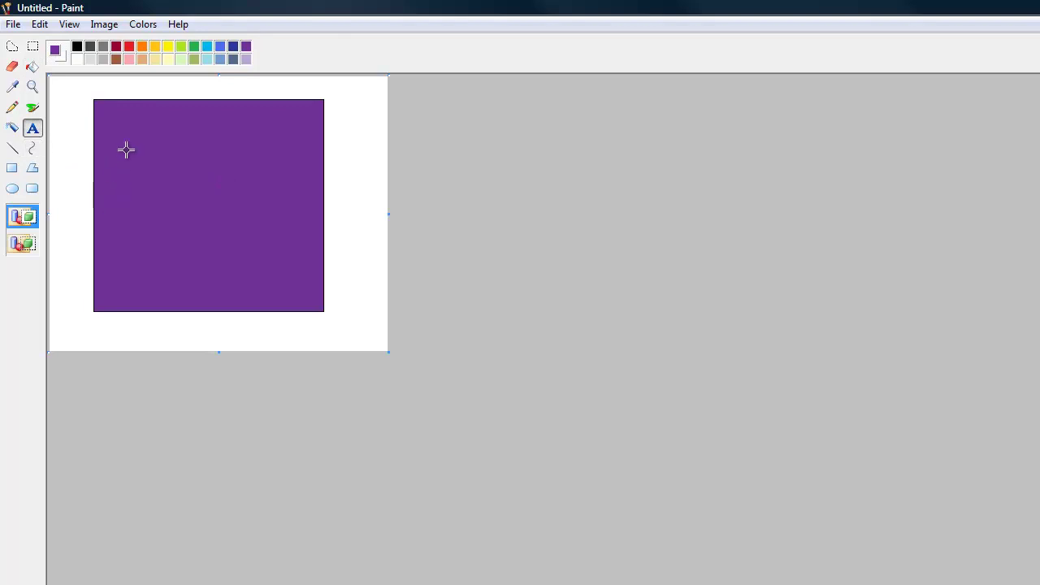
pyautogui.moveTo(119, 133); pyautogui.dragTo(307, 281)
pyautogui.moveTo(199, 184); pyautogui.dragTo(200, 183)
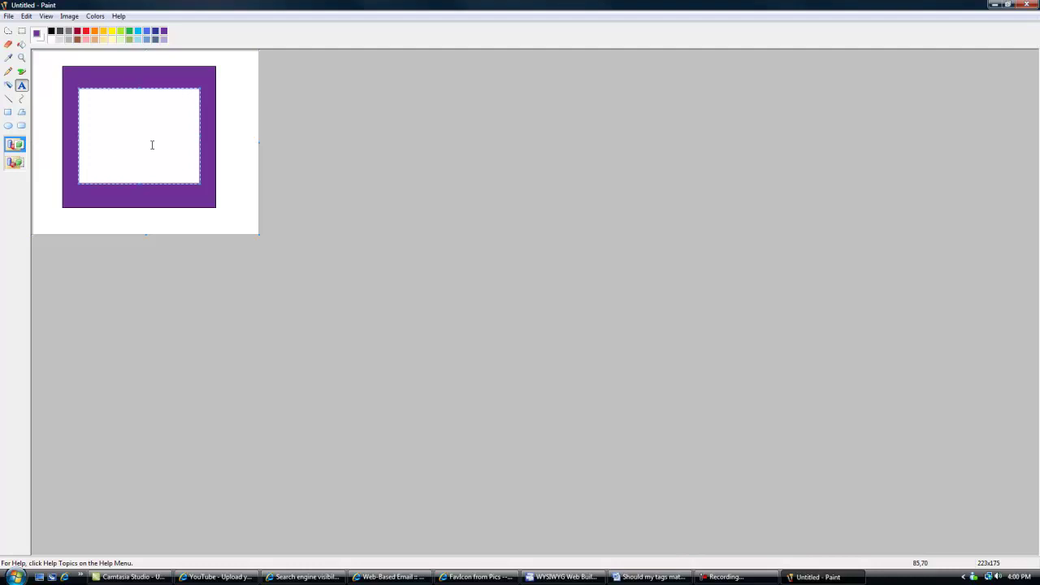
pyautogui.write('Go')
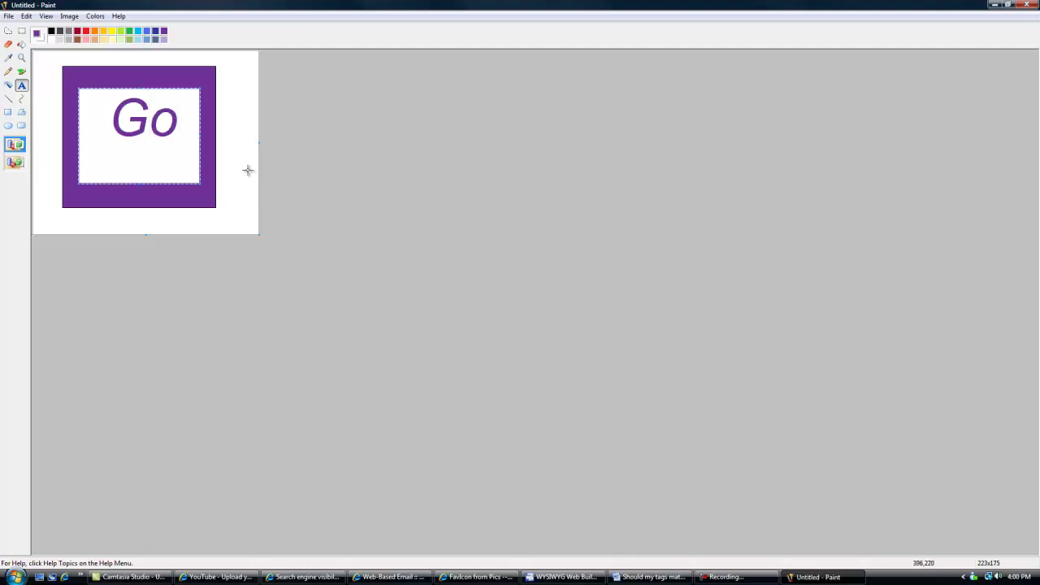
pyautogui.moveTo(179, 118); pyautogui.dragTo(93, 118)
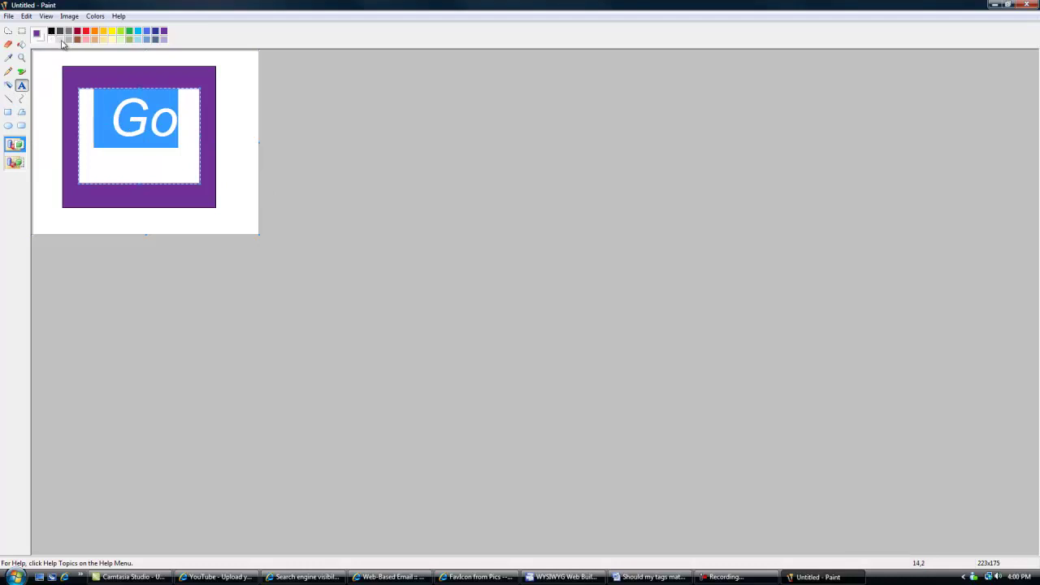
pyautogui.click(60, 40)
pyautogui.click(241, 200)
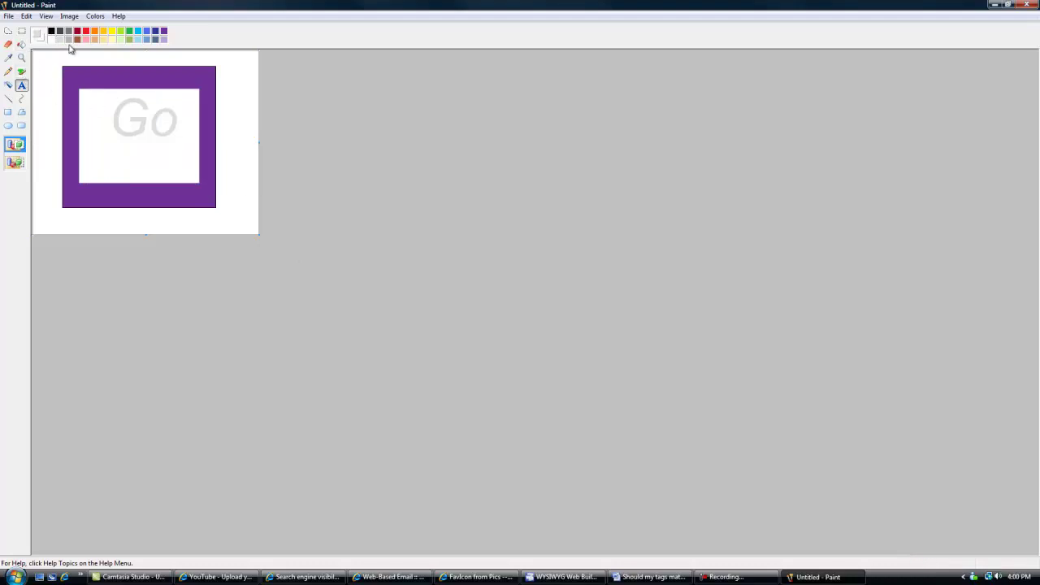
# - Fill the white text-box area around 'Go' with purple
pyautogui.click(21, 44)
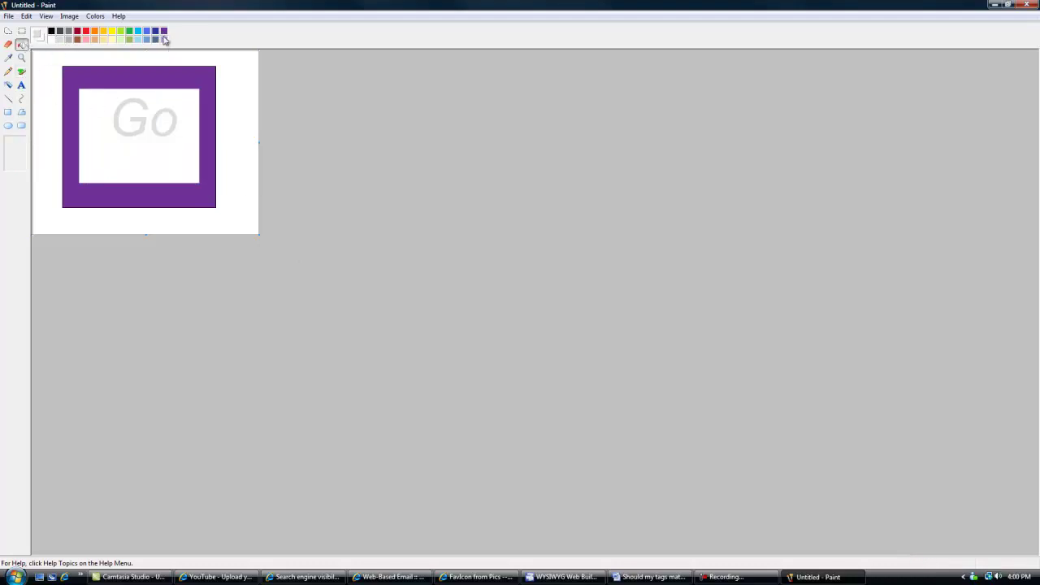
pyautogui.click(164, 33)
pyautogui.click(191, 98)
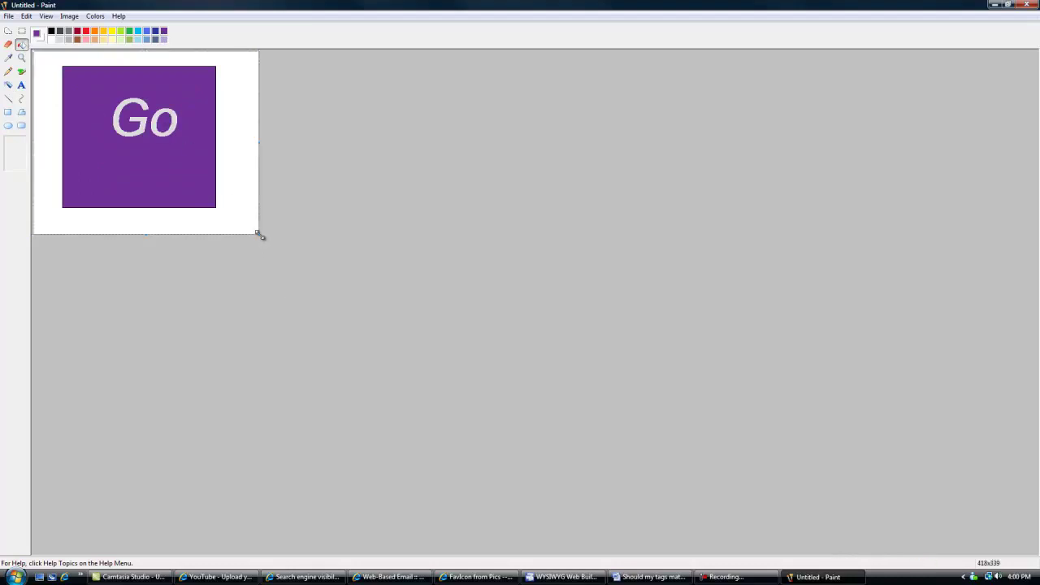
# - Move the Go image to the top-left corner and crop the canvas to its edges
pyautogui.moveTo(260, 235)
pyautogui.mouseDown()
pyautogui.moveTo(223, 202)
pyautogui.moveTo(208, 205)
pyautogui.mouseUp()
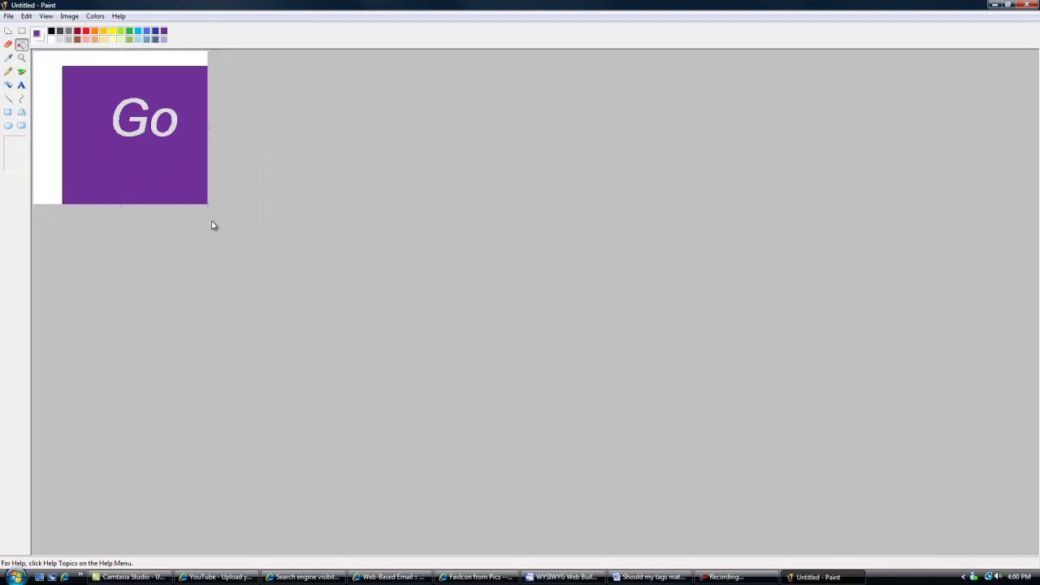
pyautogui.click(29, 17)
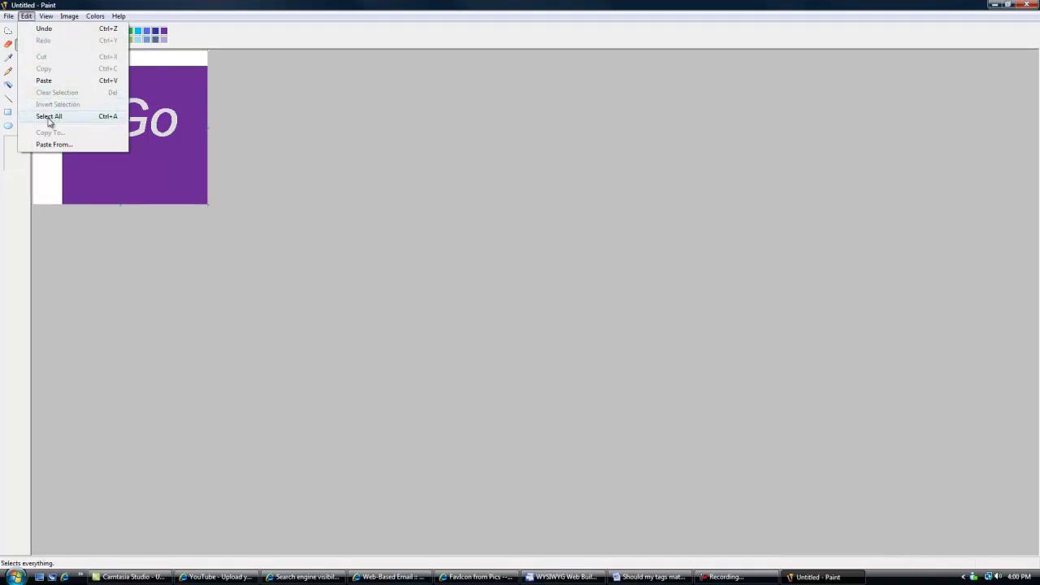
pyautogui.click(49, 116)
pyautogui.moveTo(191, 150); pyautogui.dragTo(133, 128)
pyautogui.click(174, 183)
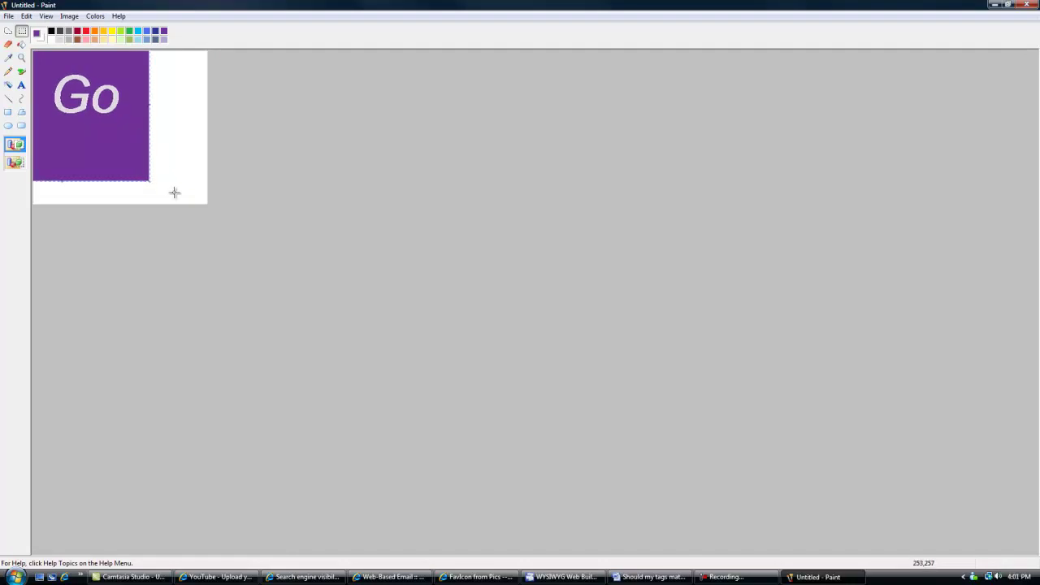
pyautogui.moveTo(208, 205); pyautogui.dragTo(142, 150)
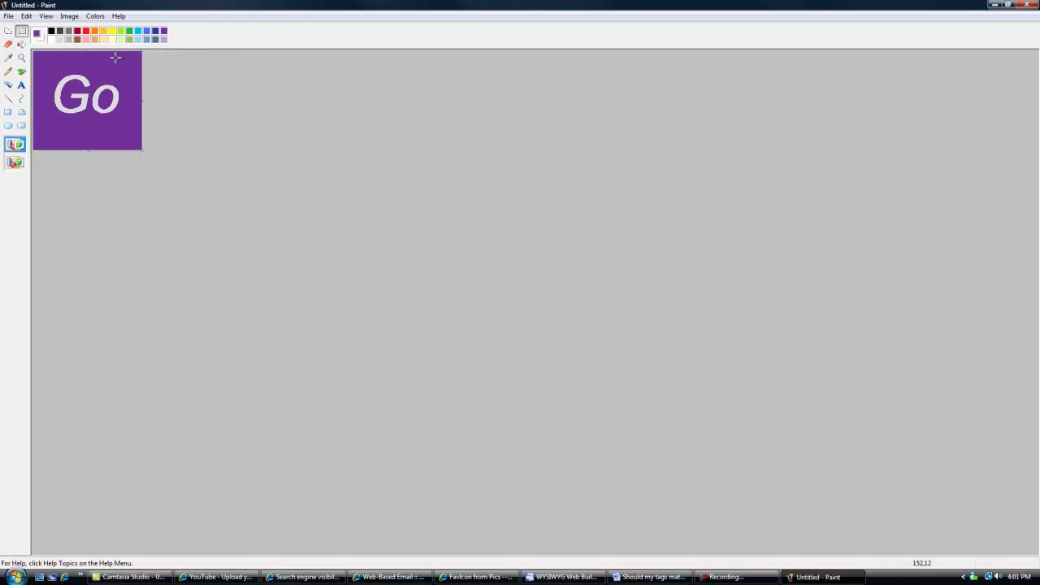
# - Save the image to the Desktop as a JPEG named 'fav5'
pyautogui.click(8, 17)
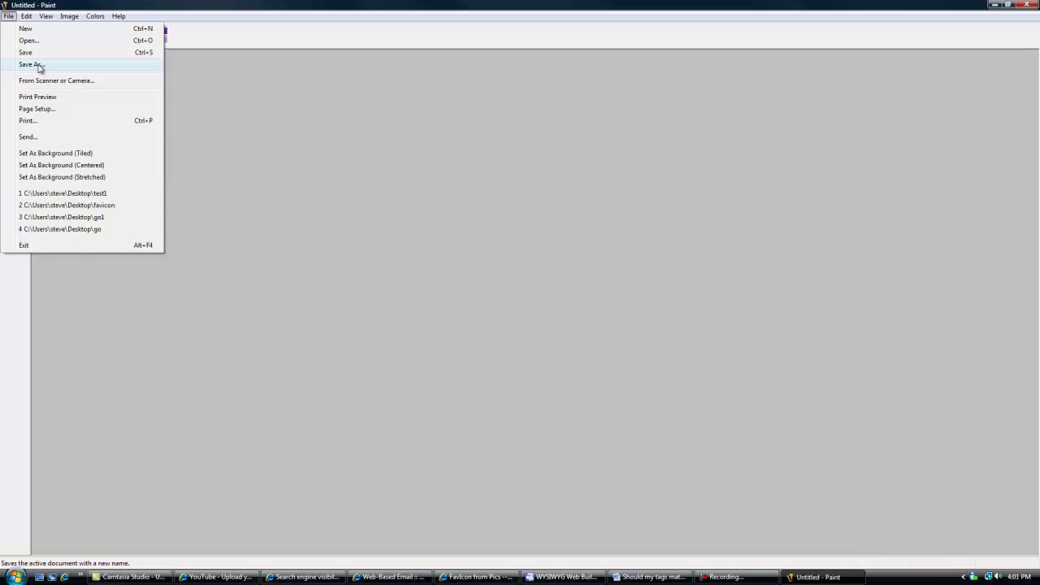
pyautogui.click(33, 64)
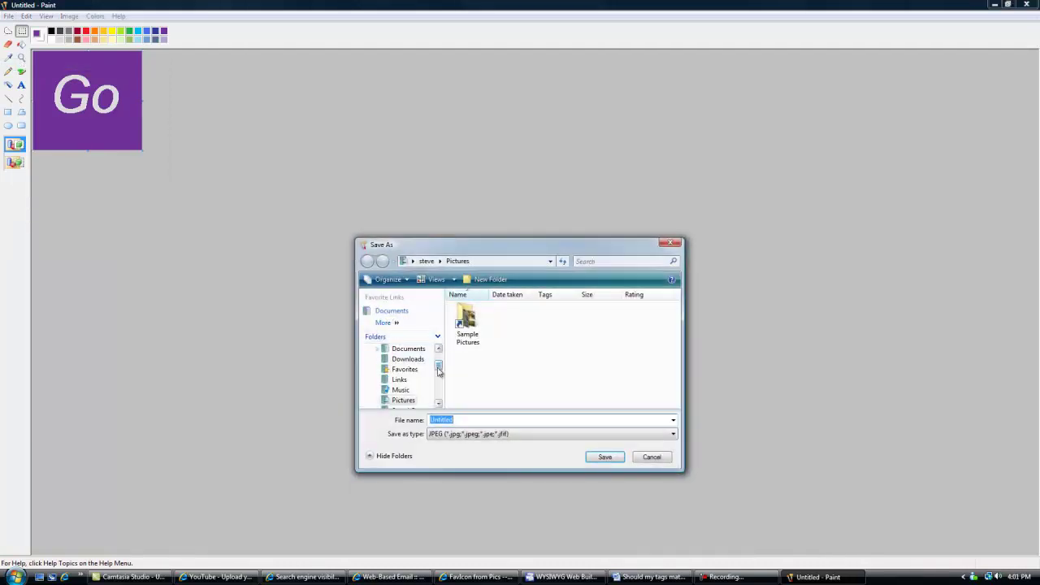
pyautogui.scroll(3, 439, 365)
pyautogui.click(391, 349)
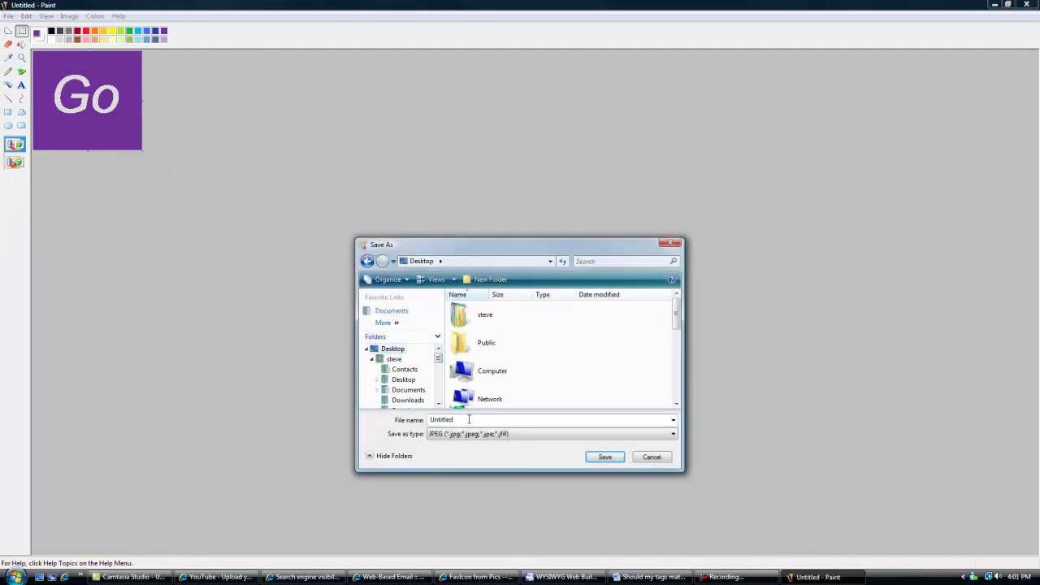
pyautogui.moveTo(469, 419); pyautogui.dragTo(385, 419)
pyautogui.write('fav')
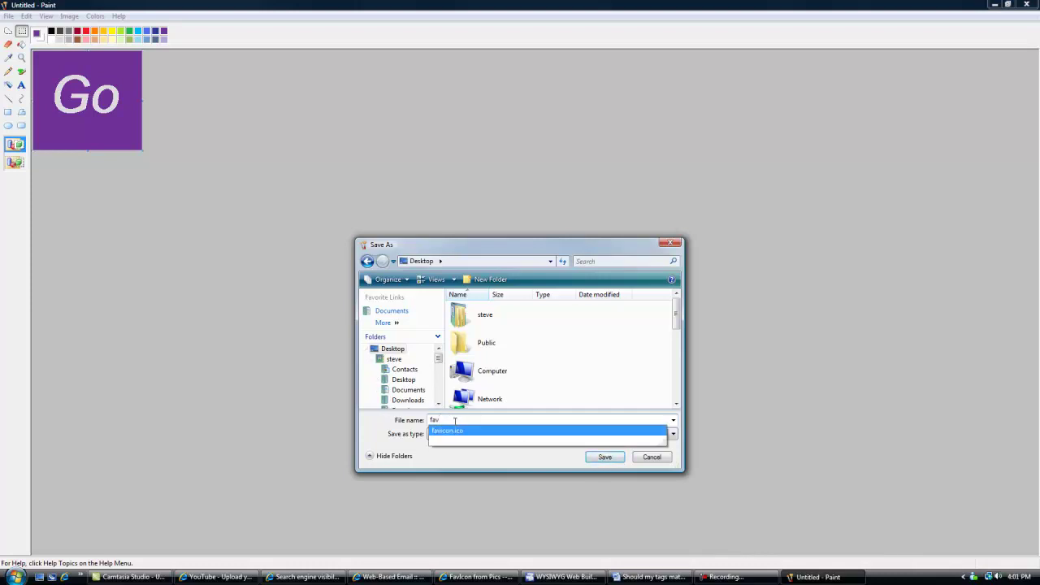
pyautogui.write('5')
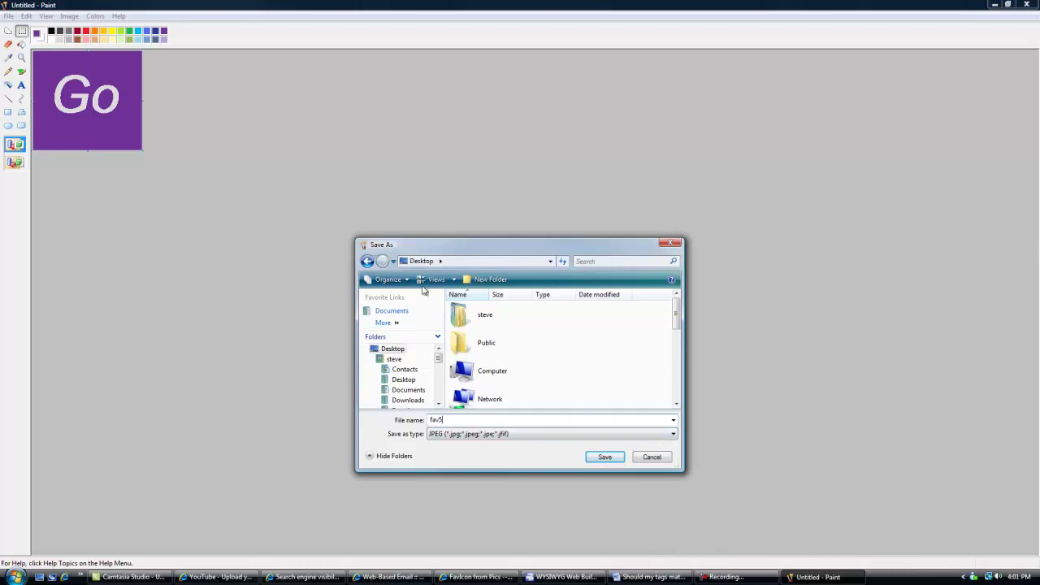
pyautogui.click(604, 460)
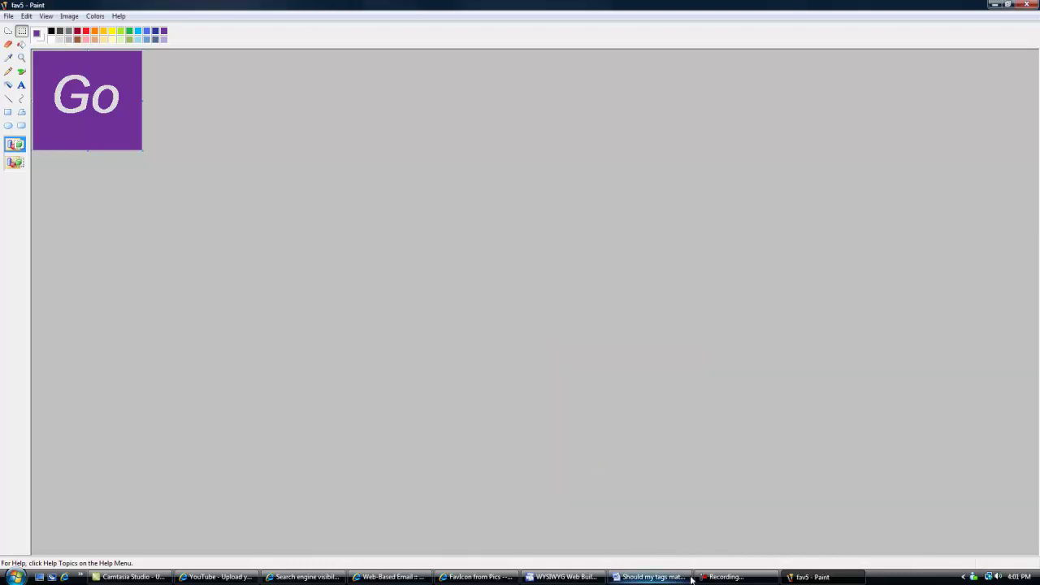
# - Back in Internet Explorer, load Desktop file fav5 as the Image to Use
pyautogui.moveTo(563, 577)
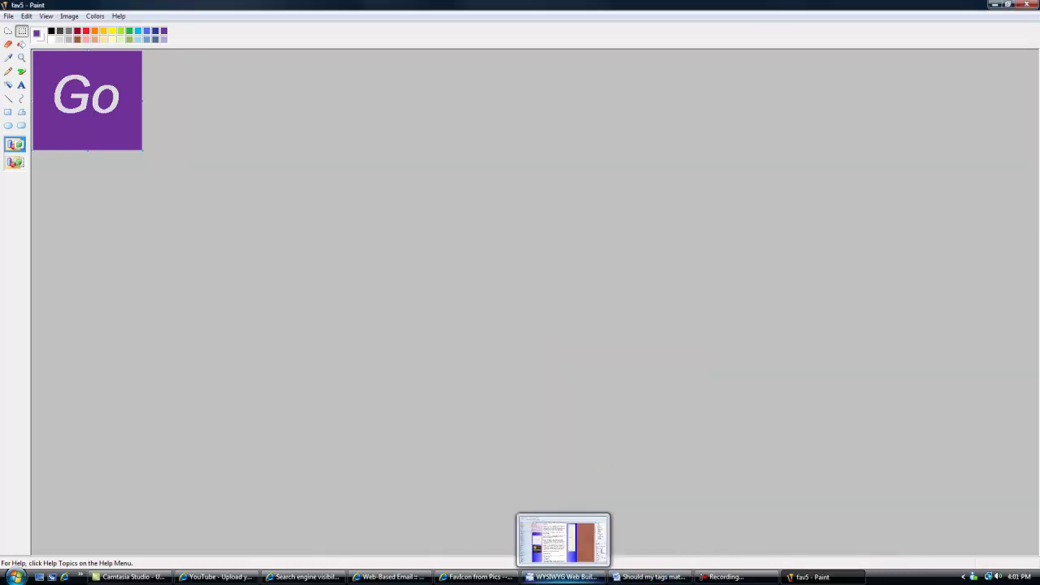
pyautogui.click(457, 579)
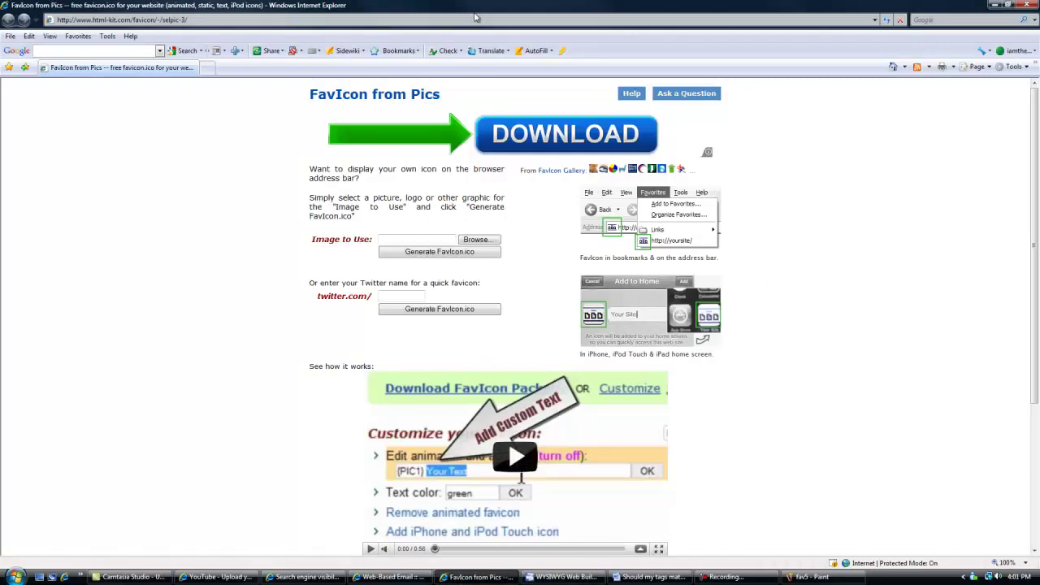
pyautogui.click(477, 242)
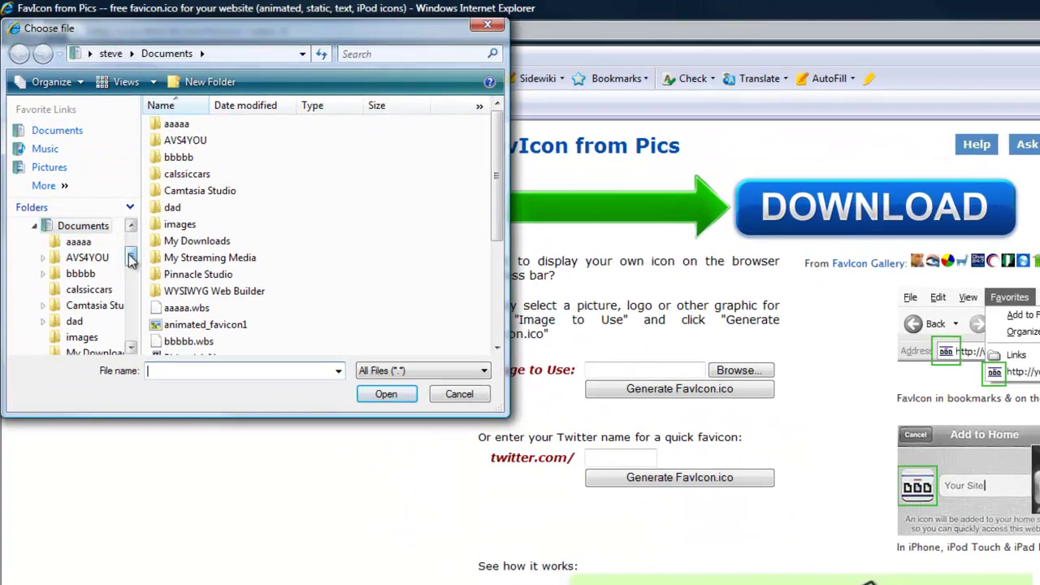
pyautogui.scroll(2, 101, 221)
pyautogui.click(71, 219)
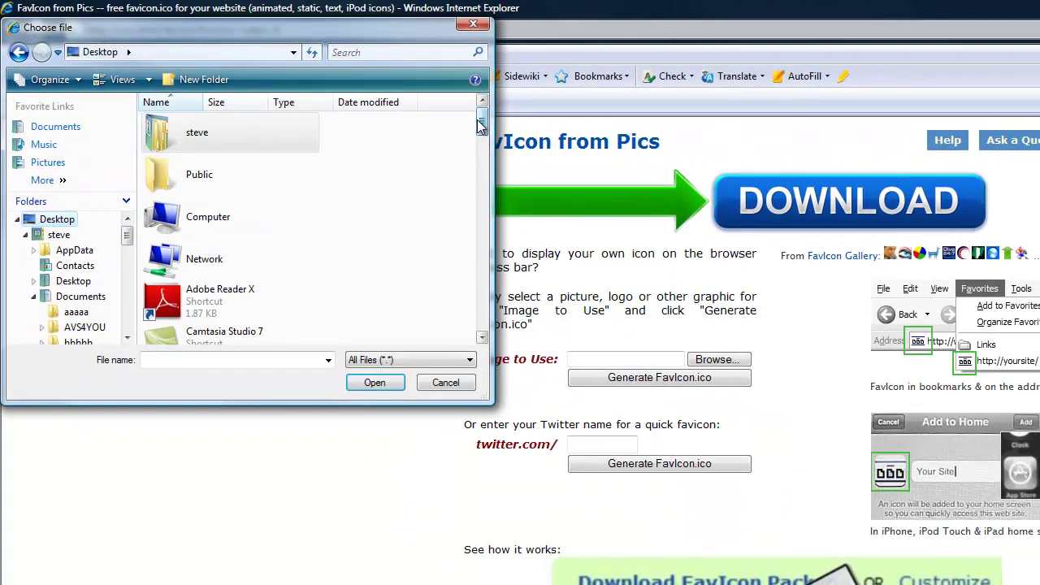
pyautogui.scroll(-5, 484, 172)
pyautogui.scroll(-6, 470, 170)
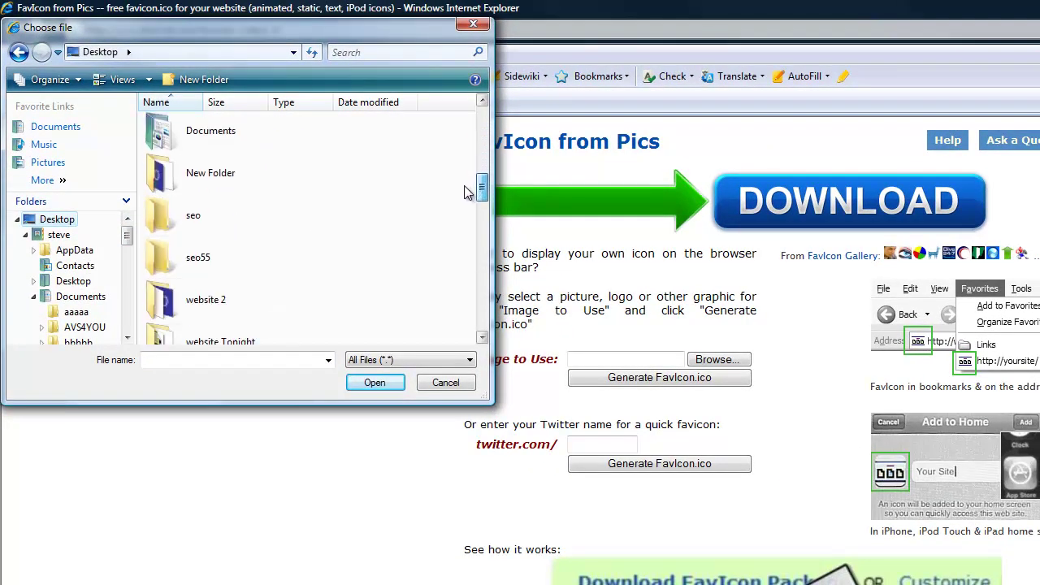
pyautogui.scroll(-7, 459, 218)
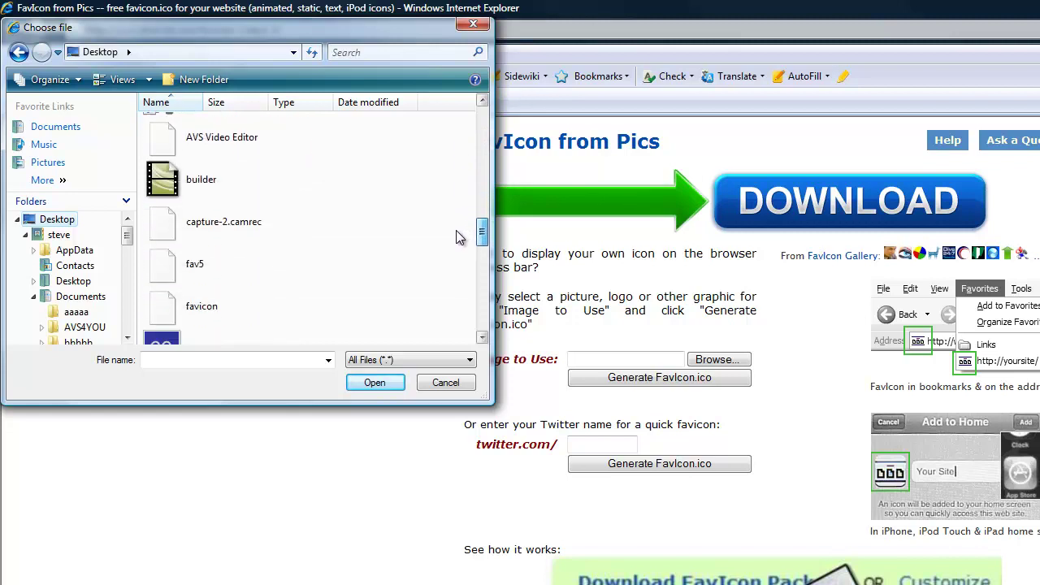
pyautogui.scroll(1, 454, 244)
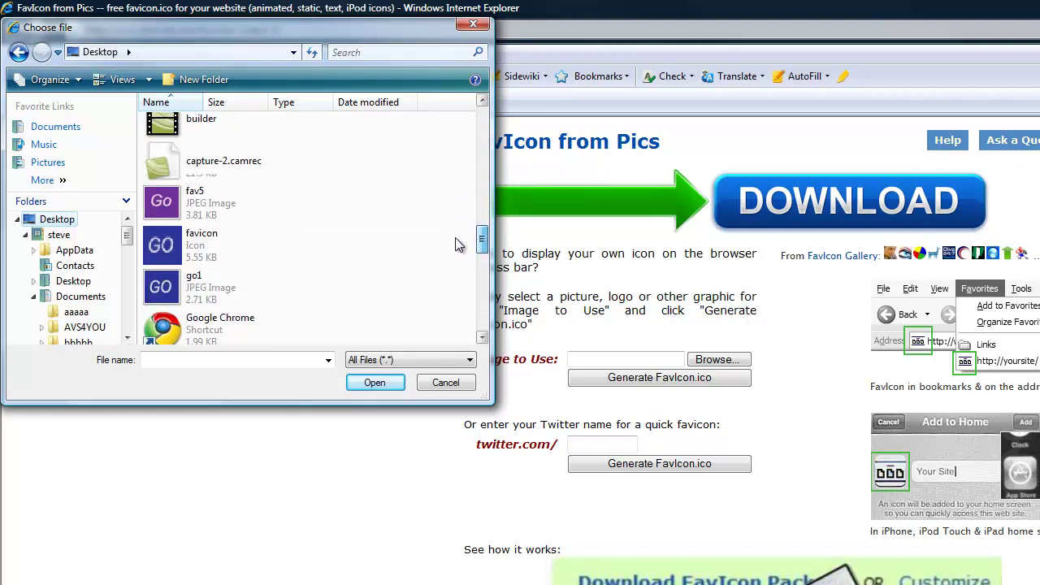
pyautogui.click(153, 205)
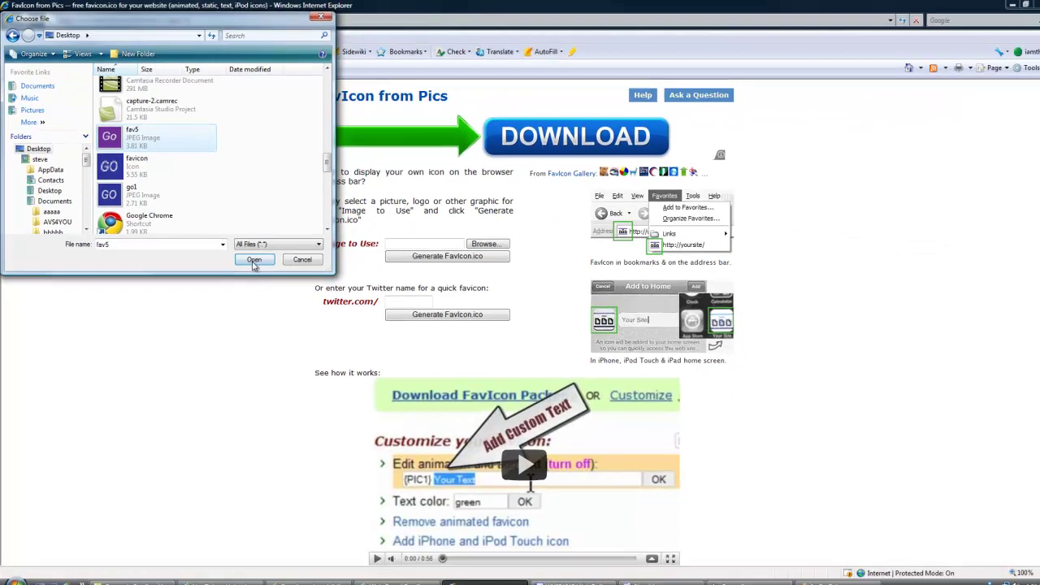
pyautogui.click(374, 382)
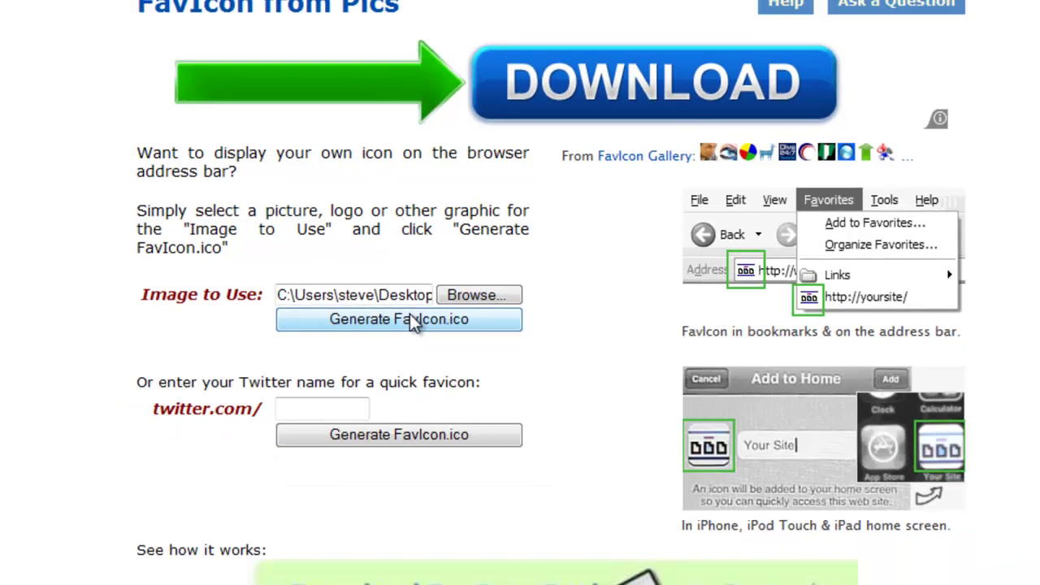
# - Generate FavIcon.ico from the fav5 Go image
pyautogui.click(434, 343)
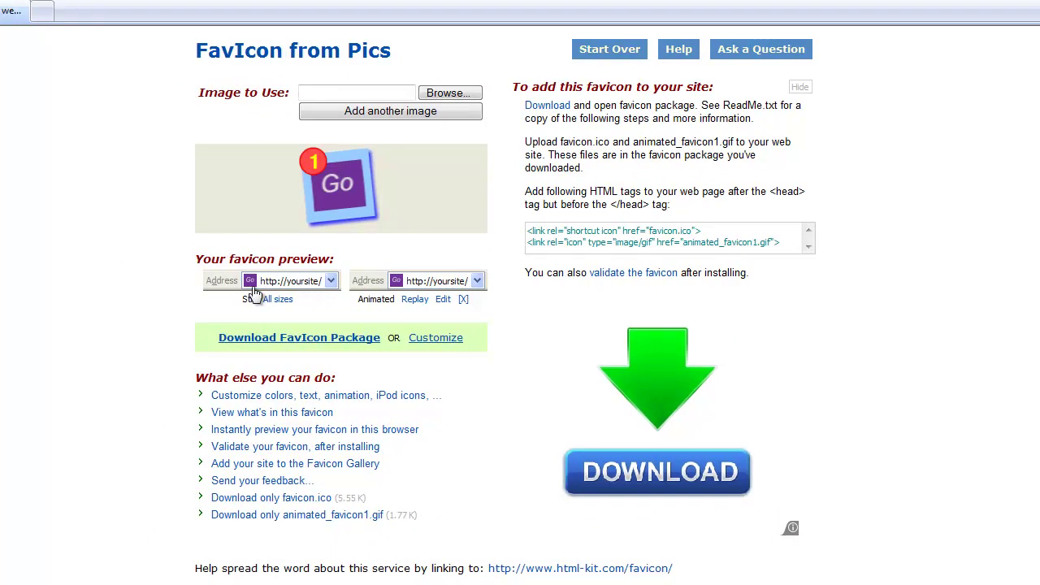
# - Download the favicon package and open the favicon_150146 zip directly in WinRAR
pyautogui.click(281, 341)
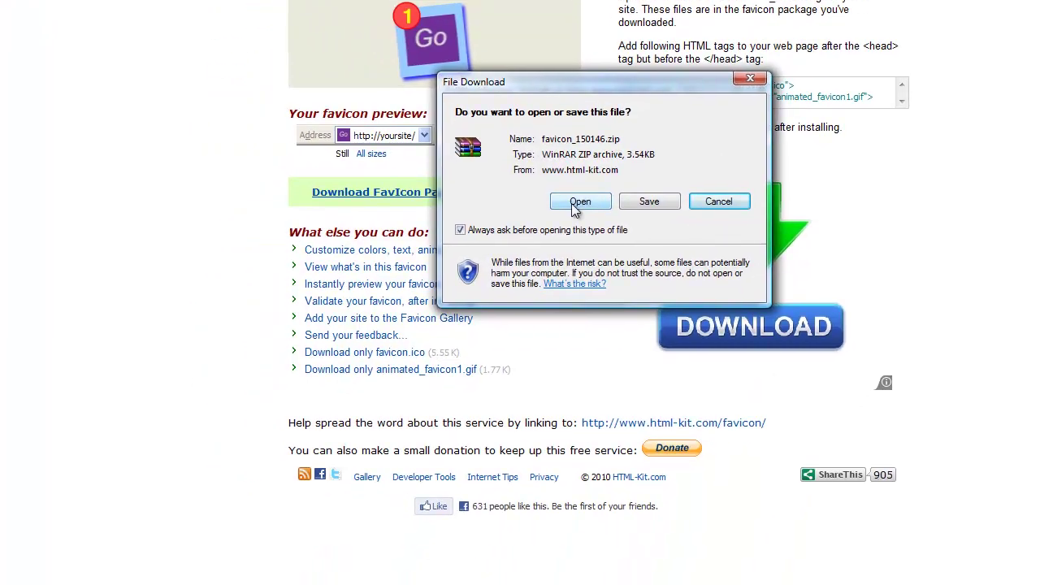
pyautogui.click(579, 202)
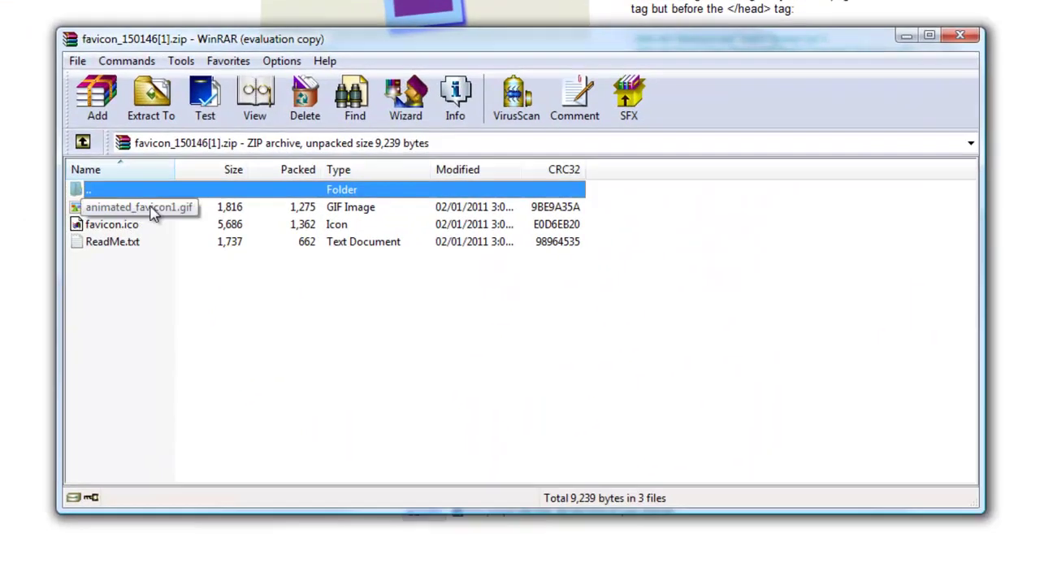
pyautogui.click(96, 396)
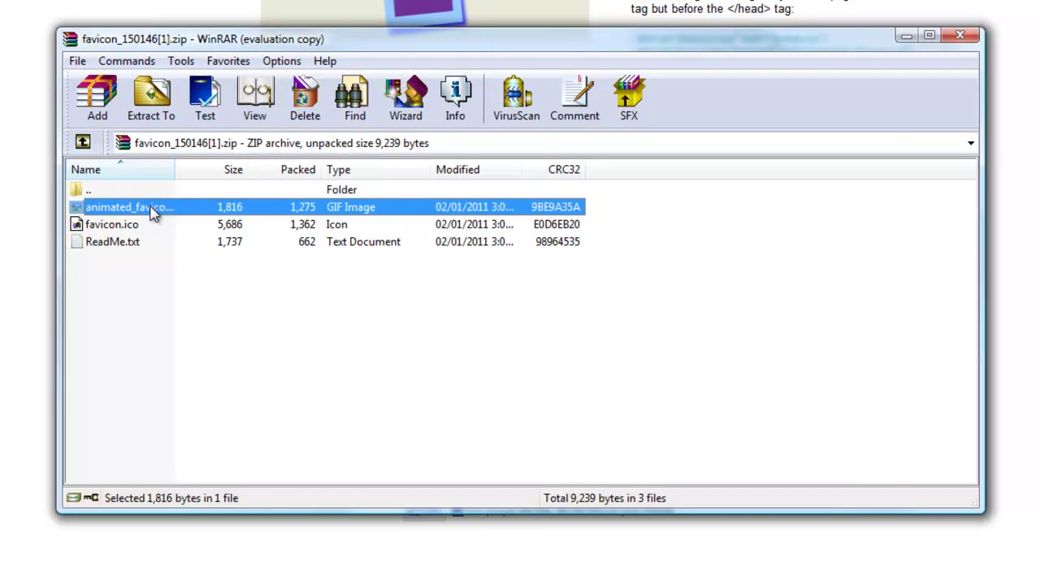
pyautogui.doubleClick(132, 215)
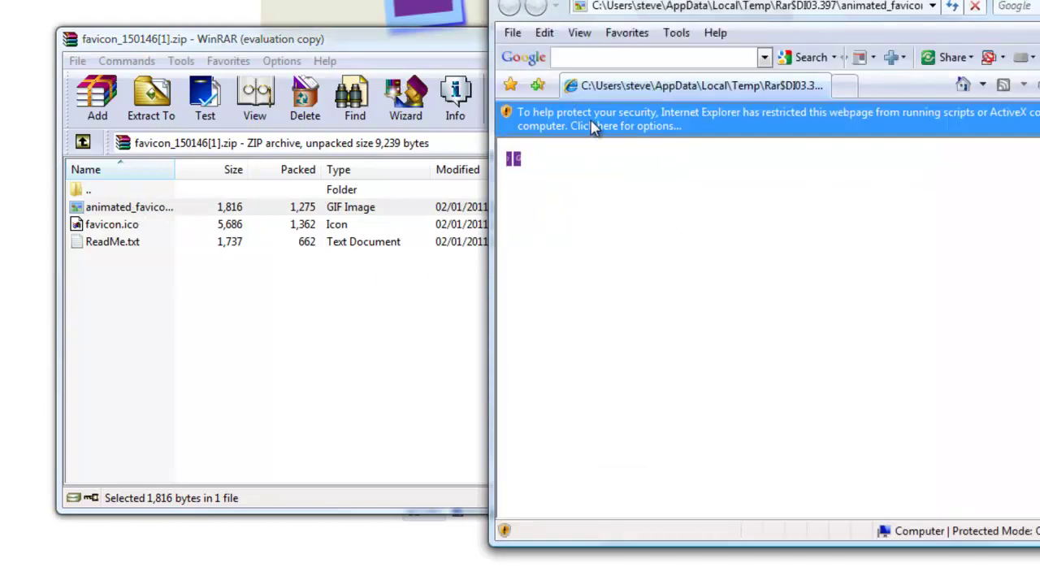
pyautogui.click(594, 126)
pyautogui.click(621, 136)
pyautogui.click(692, 244)
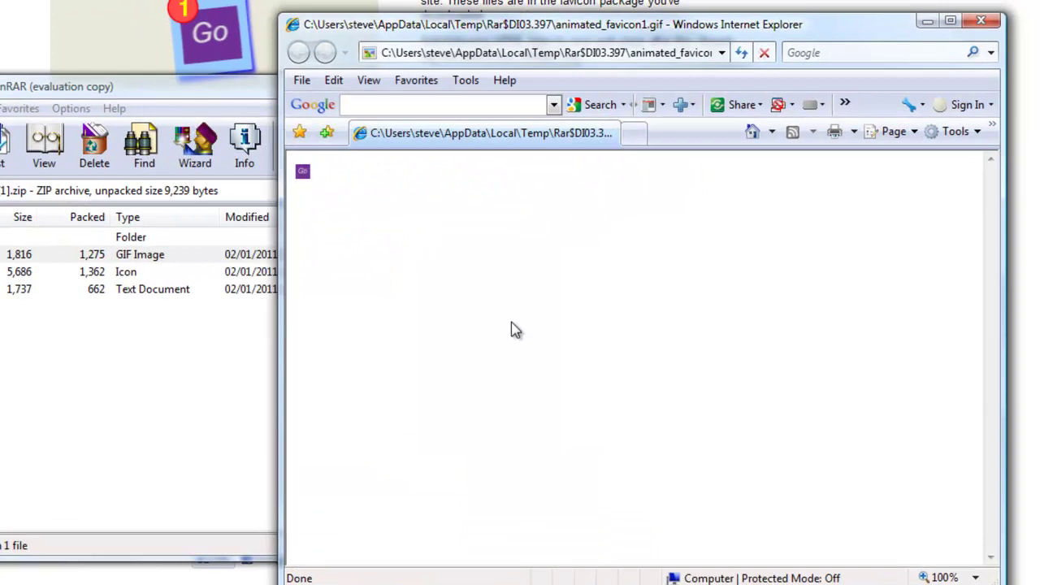
pyautogui.click(980, 22)
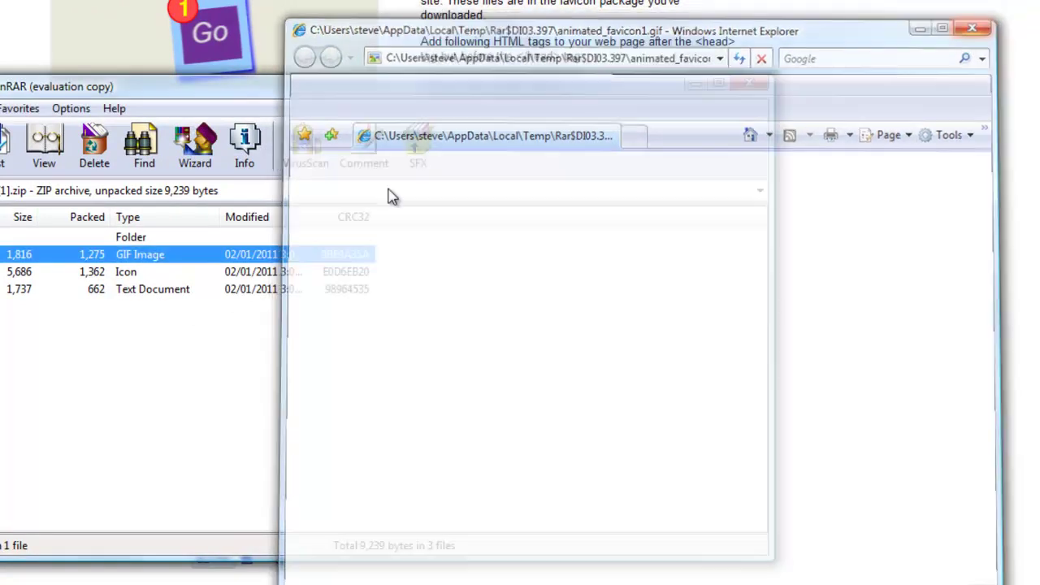
# - Copy both favicon link tag lines from ReadMe.txt in Notepad
pyautogui.doubleClick(72, 340)
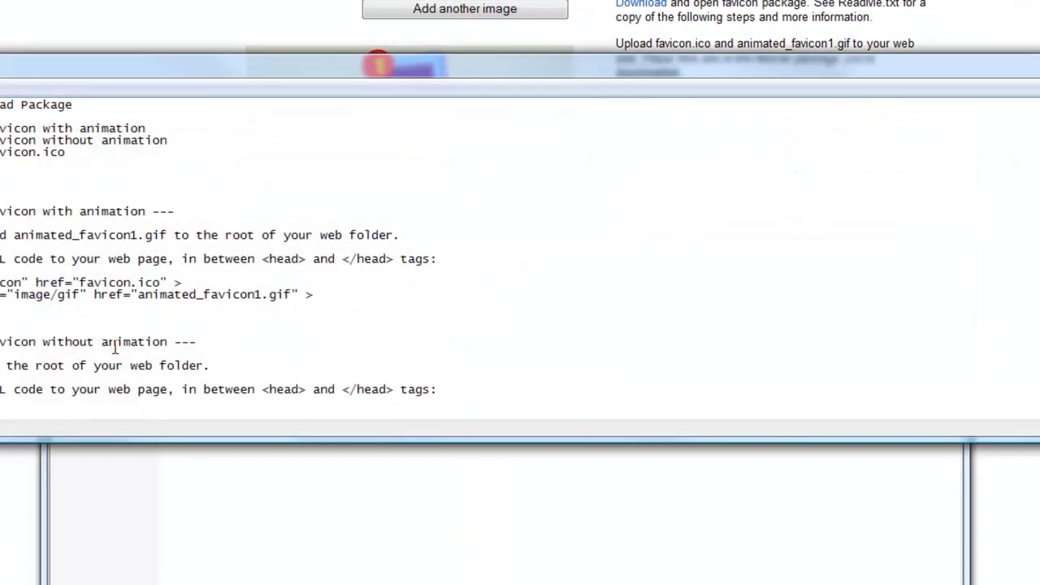
pyautogui.scroll(-2, 661, 319)
pyautogui.scroll(2, 661, 316)
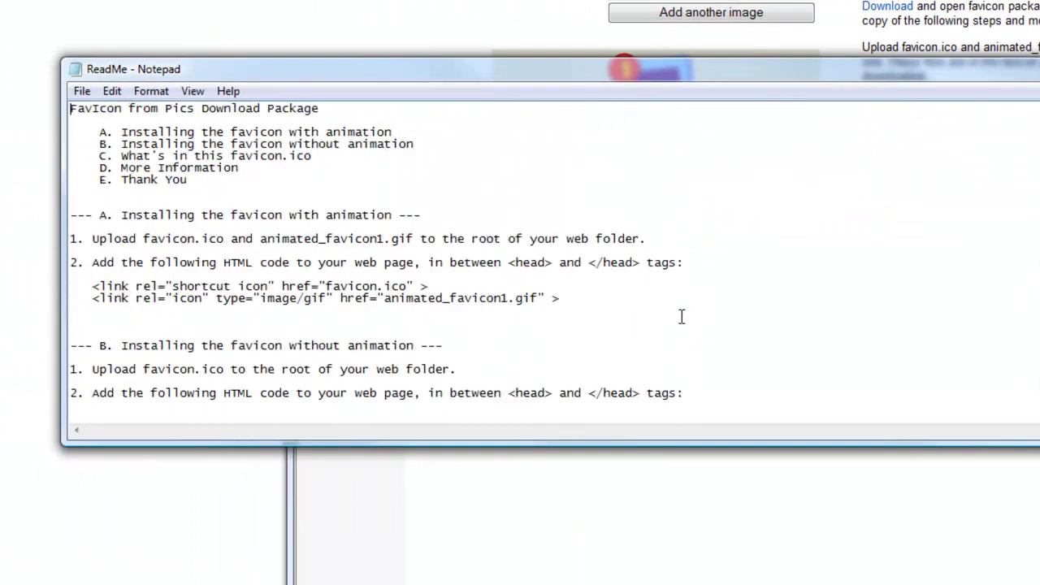
pyautogui.scroll(-12, 625, 268)
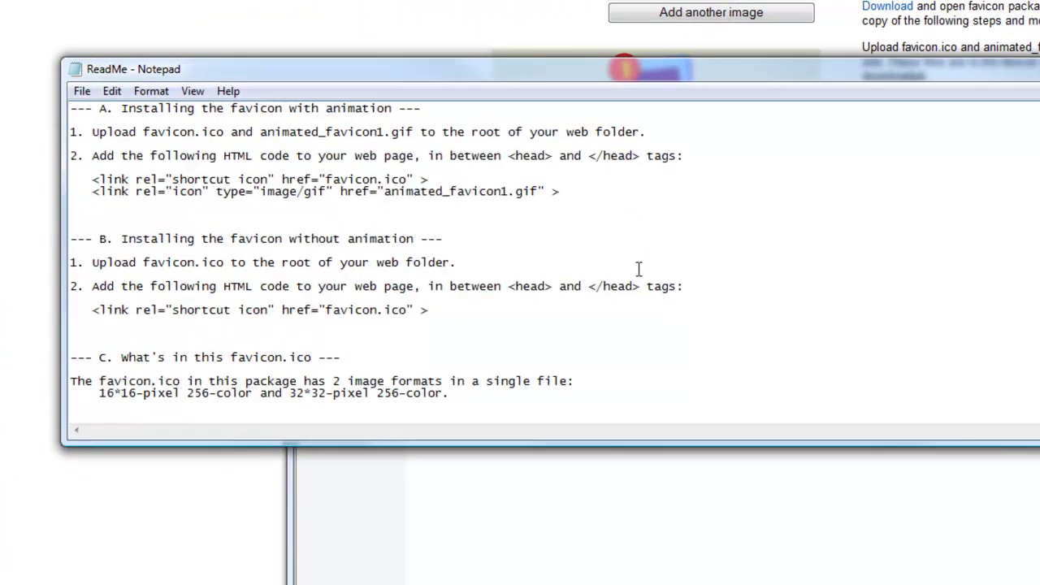
pyautogui.scroll(-1, 639, 269)
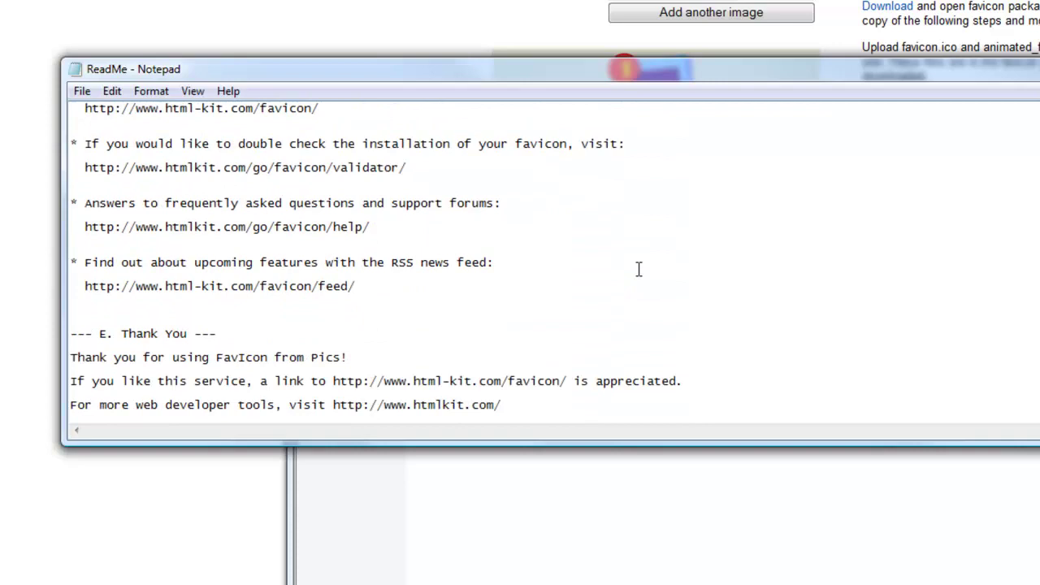
pyautogui.scroll(12, 638, 269)
pyautogui.scroll(2, 622, 273)
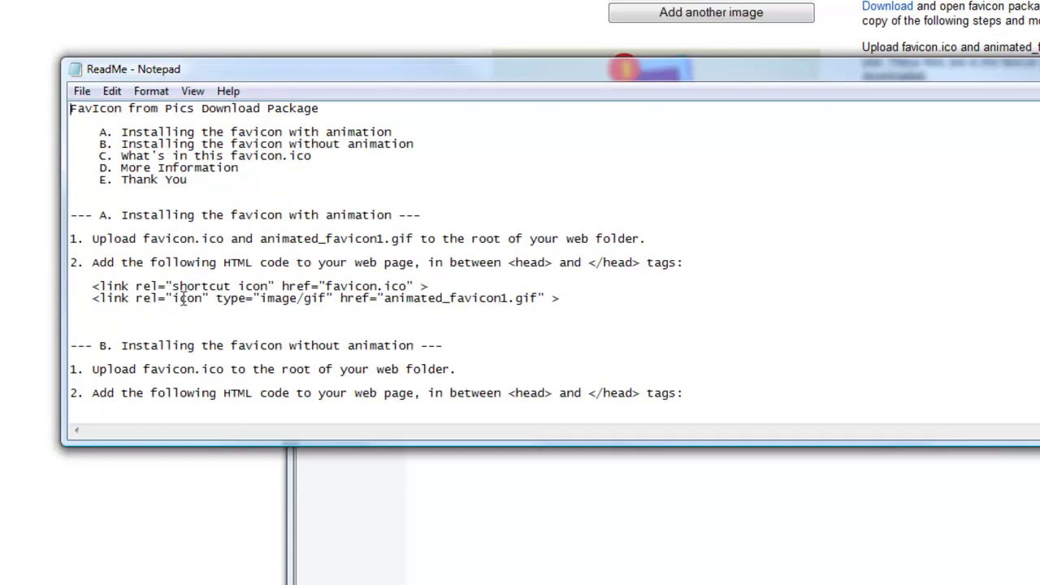
pyautogui.moveTo(89, 290); pyautogui.dragTo(563, 304)
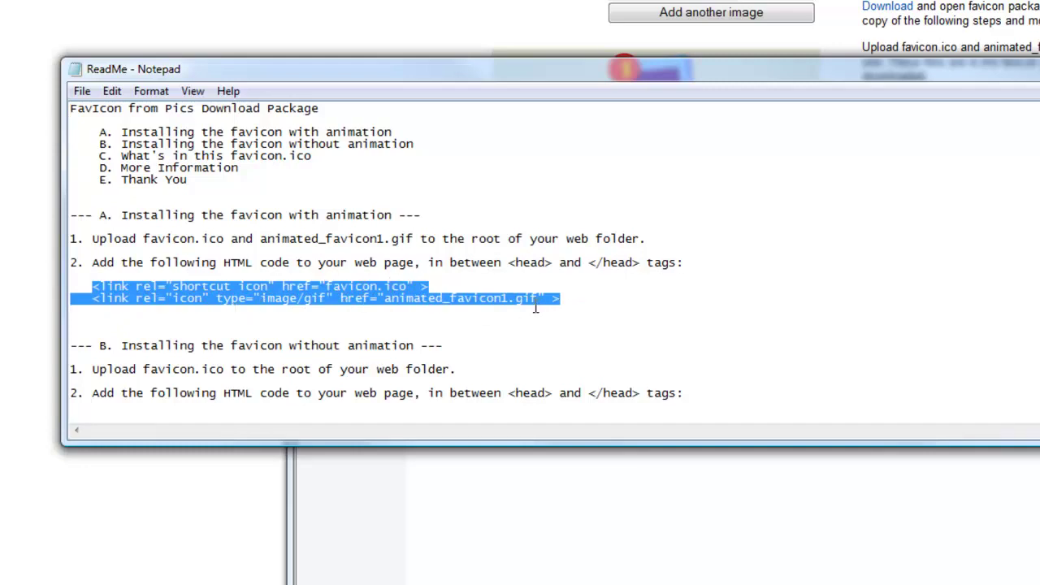
pyautogui.click(504, 302)
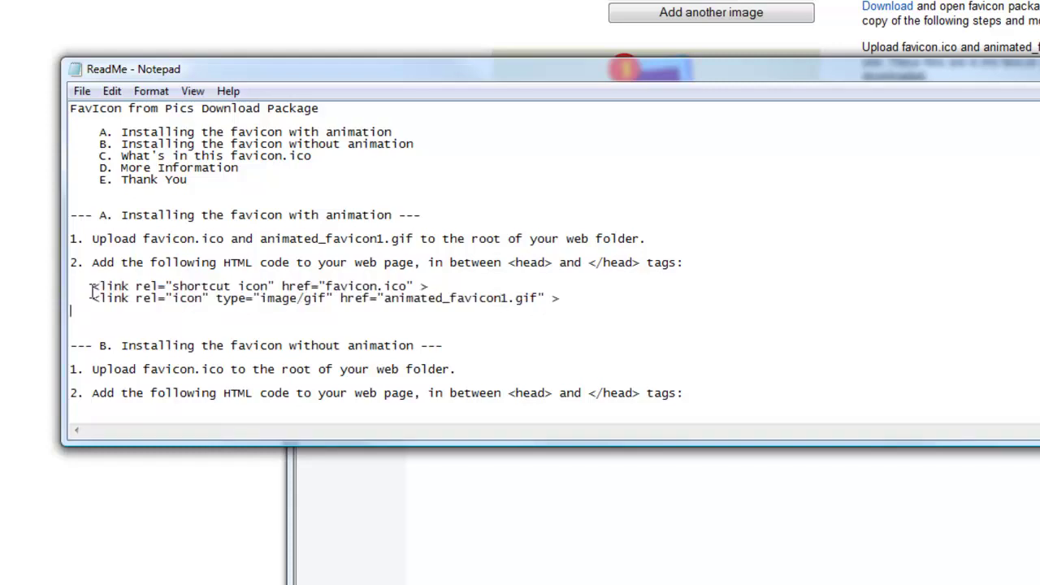
pyautogui.moveTo(92, 291); pyautogui.dragTo(620, 301)
pyautogui.rightClick(385, 308)
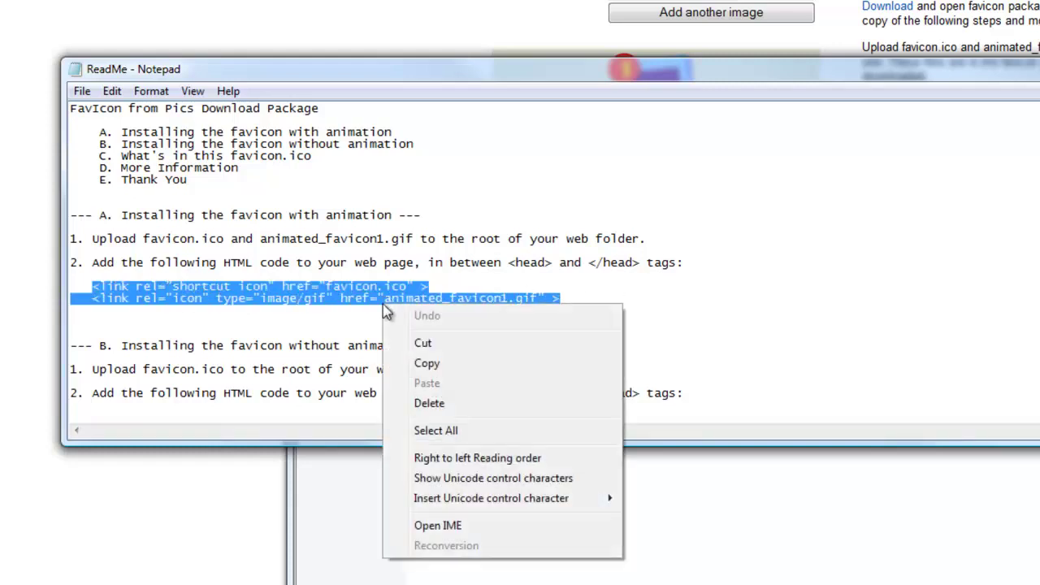
pyautogui.click(427, 365)
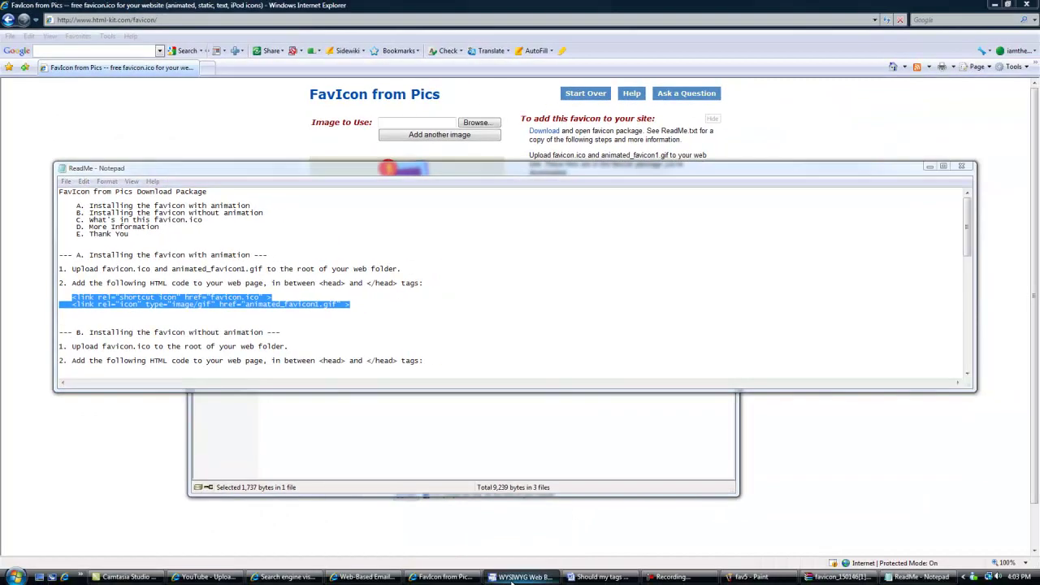
# - In WYSIWYG Web Builder, bring up the site root's context menu for Site HTML settings
pyautogui.click(524, 578)
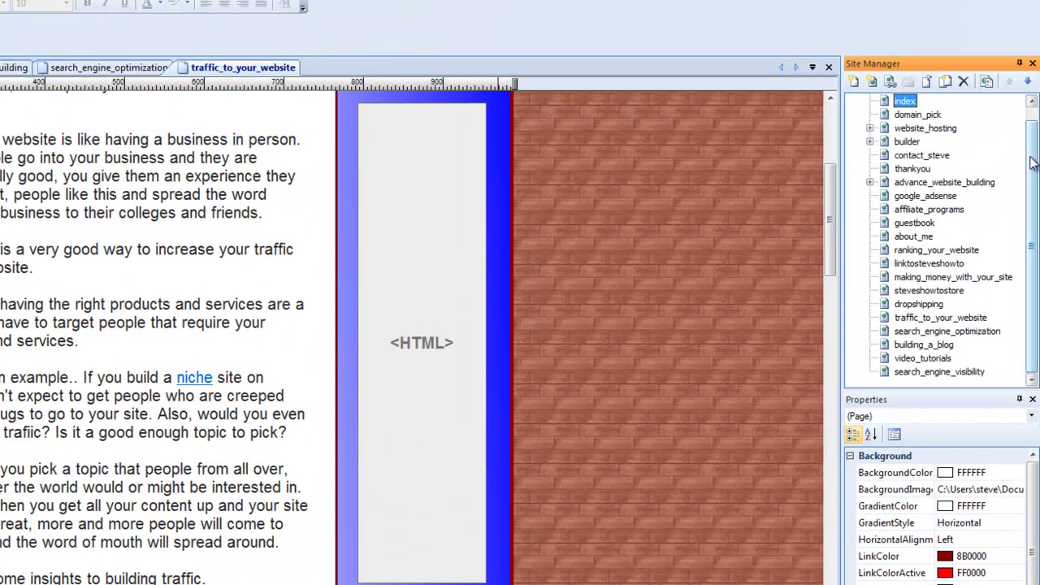
pyautogui.scroll(1, 949, 95)
pyautogui.click(947, 90)
pyautogui.rightClick(910, 108)
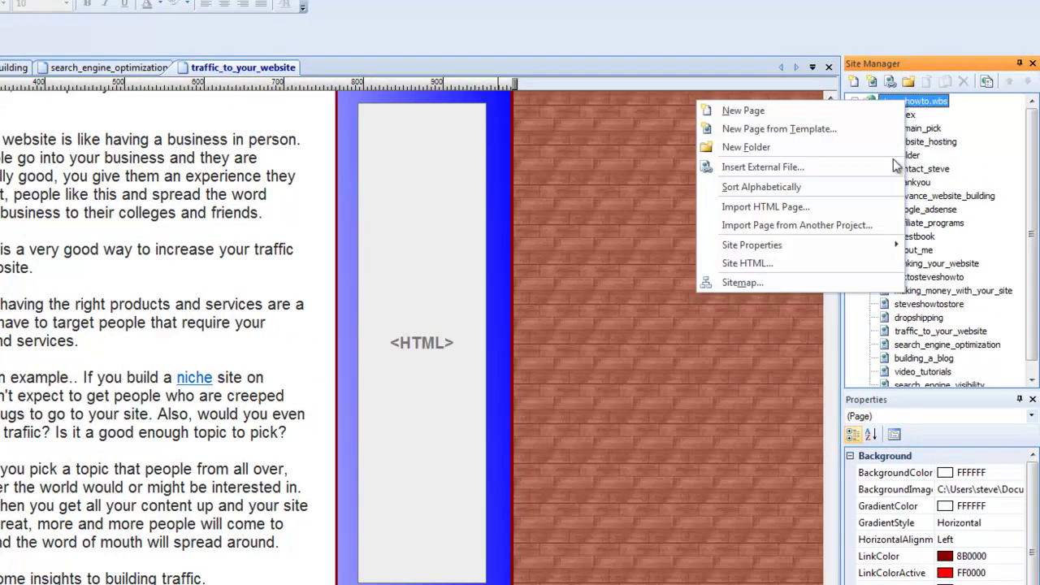
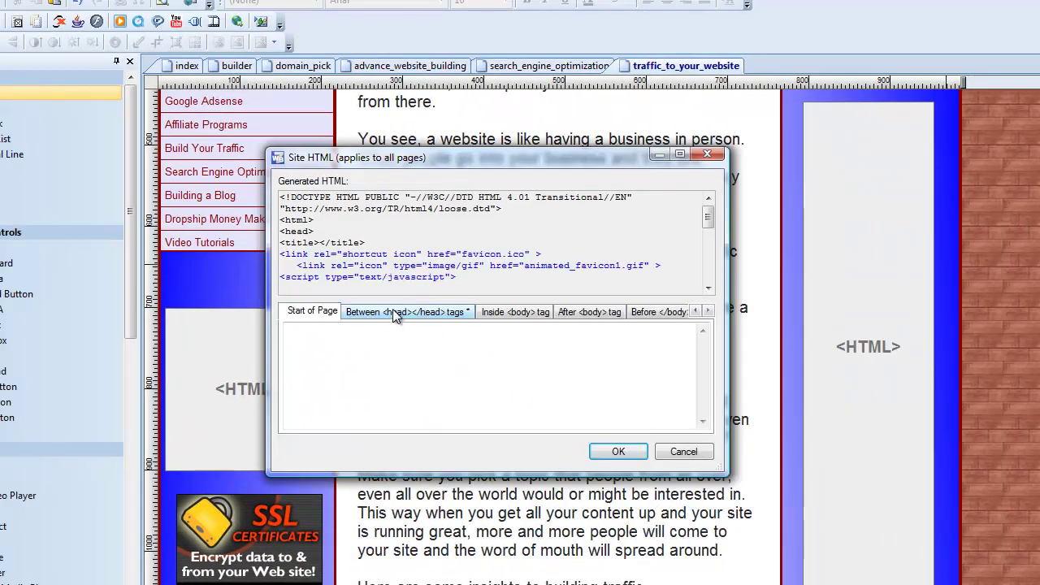
# - Check that the site-wide head HTML has the favicon.ico and animated_favicon1.gif link tags, then apply it
pyautogui.click(402, 311)
pyautogui.click(703, 389)
pyautogui.moveTo(704, 390); pyautogui.dragTo(703, 355)
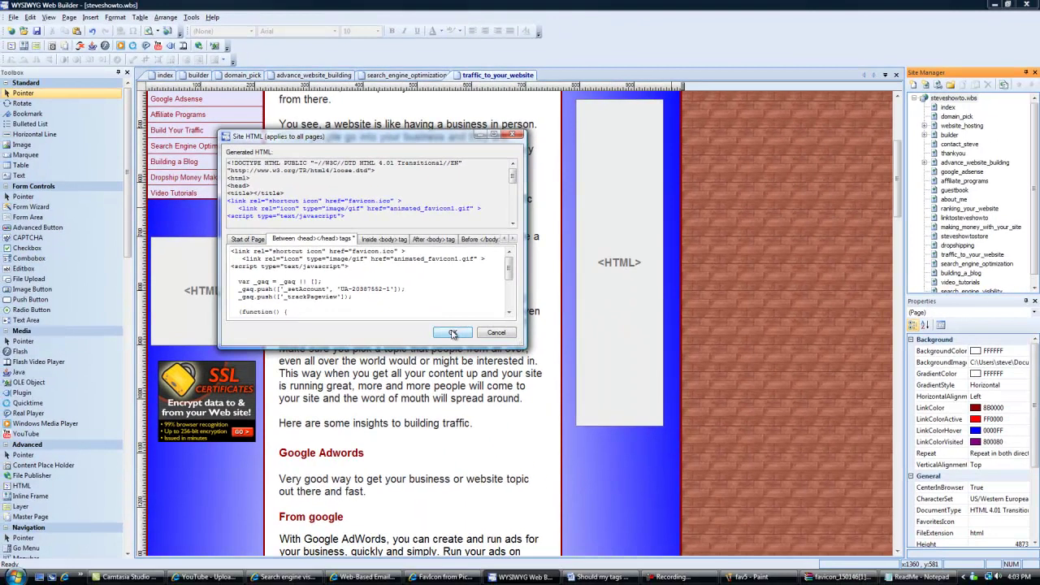
pyautogui.click(595, 435)
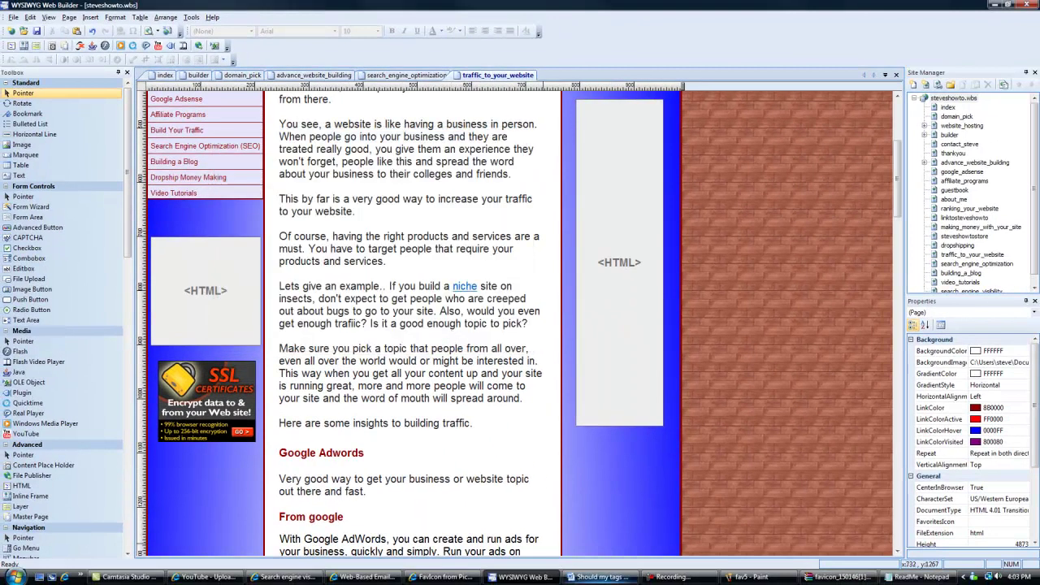
pyautogui.moveTo(437, 579)
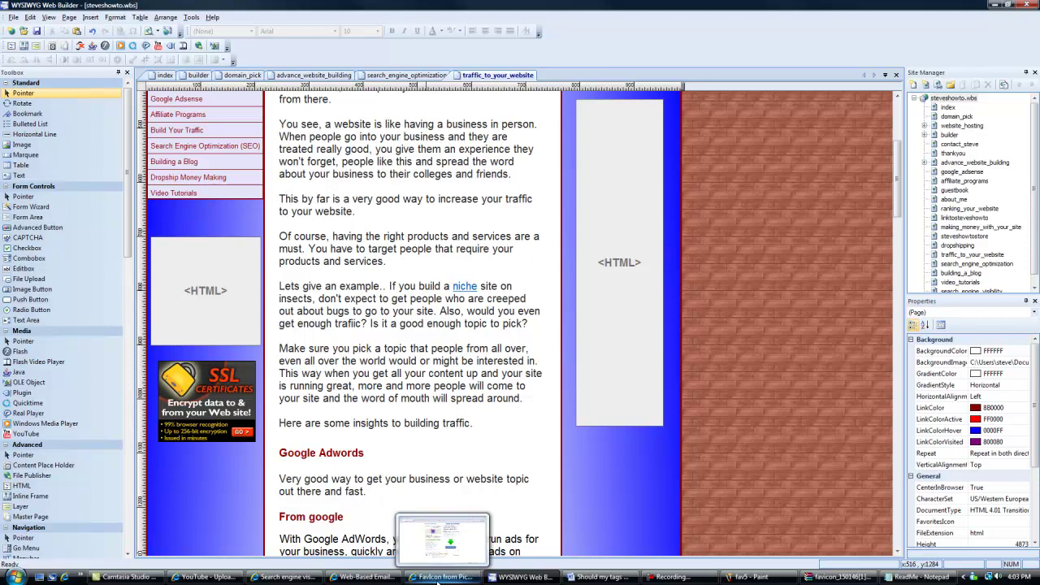
# - Read the favicon package's ReadMe installation steps in Notepad, then close it to return to FavIcon from Pics
pyautogui.click(437, 577)
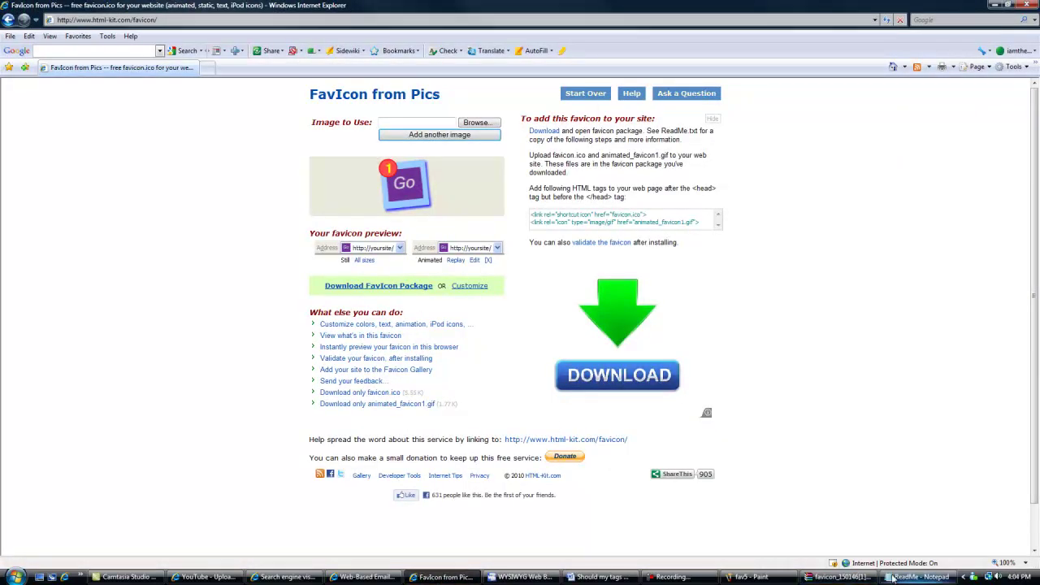
pyautogui.moveTo(752, 578)
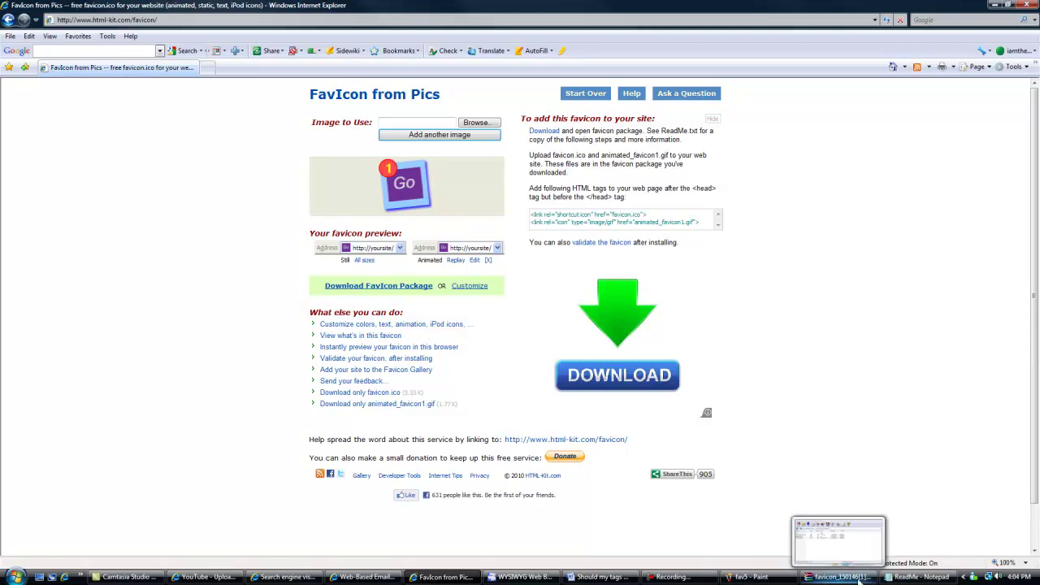
pyautogui.click(921, 577)
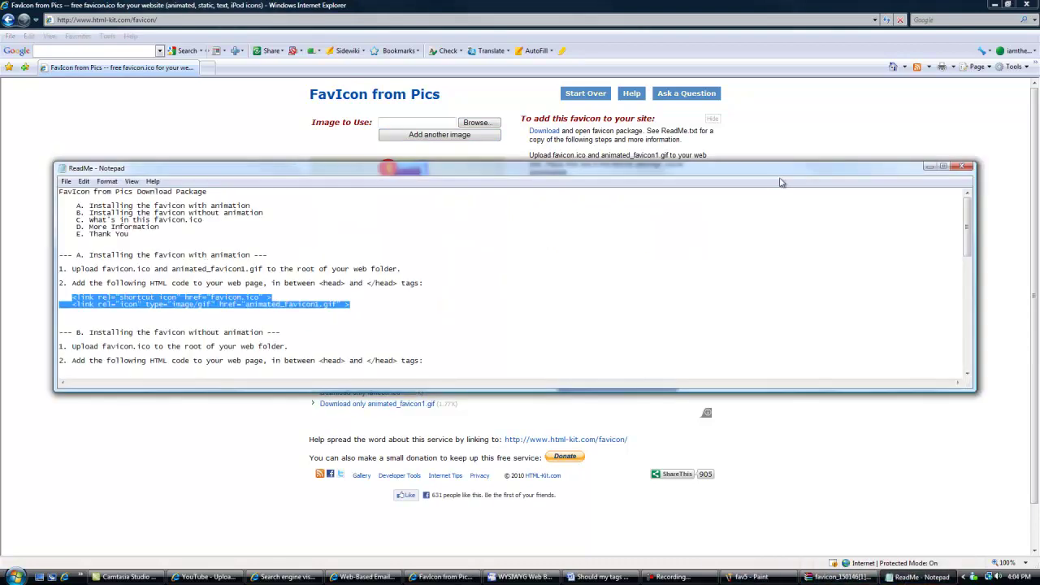
pyautogui.click(964, 166)
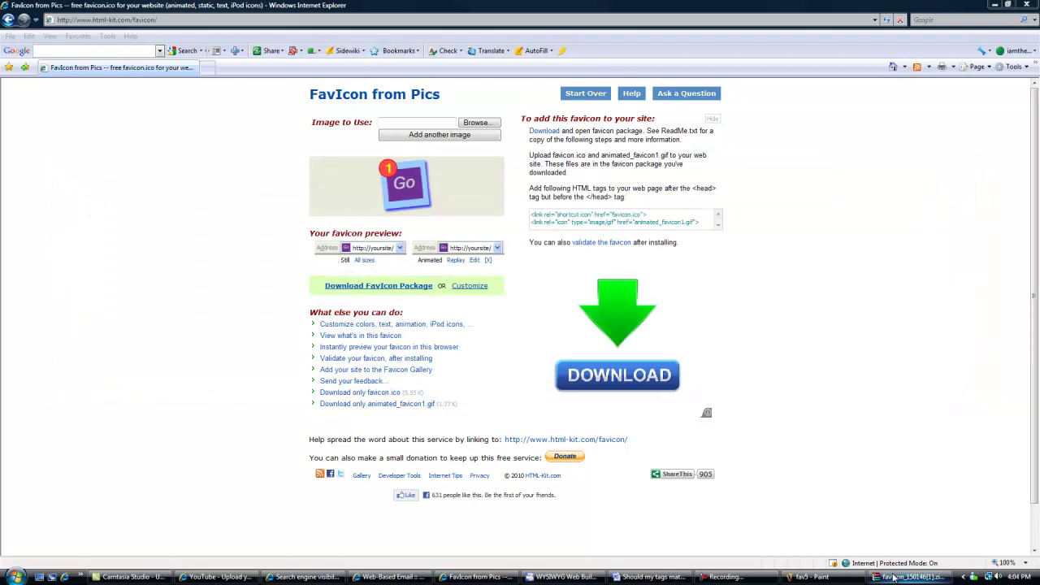
# - Bring up the favicon_150146[1].zip archive in WinRAR
pyautogui.moveTo(895, 578)
pyautogui.click(1012, 577)
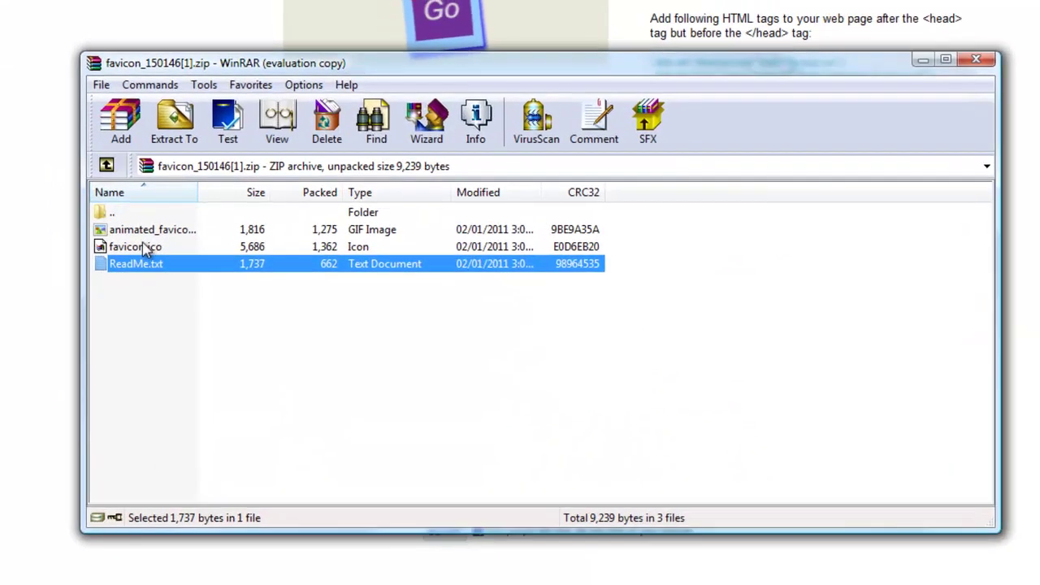
pyautogui.click(170, 165)
# - Point out the animated_favicon GIF and favicon.ico files in the archive listing
pyautogui.click(156, 230)
pyautogui.click(163, 248)
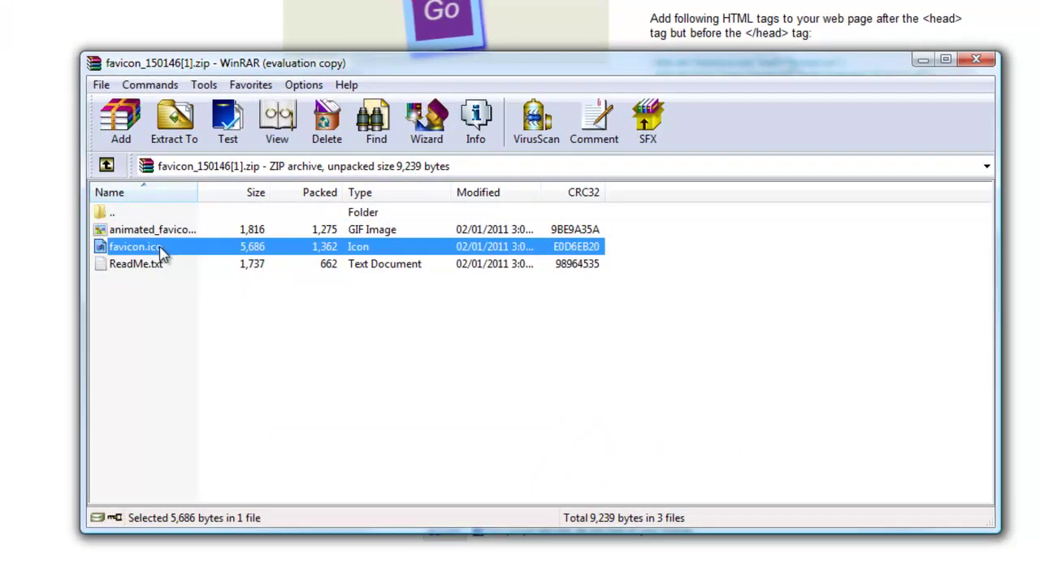
pyautogui.click(179, 234)
pyautogui.click(161, 250)
pyautogui.click(201, 232)
pyautogui.click(191, 247)
pyautogui.click(188, 232)
pyautogui.click(172, 245)
pyautogui.click(178, 234)
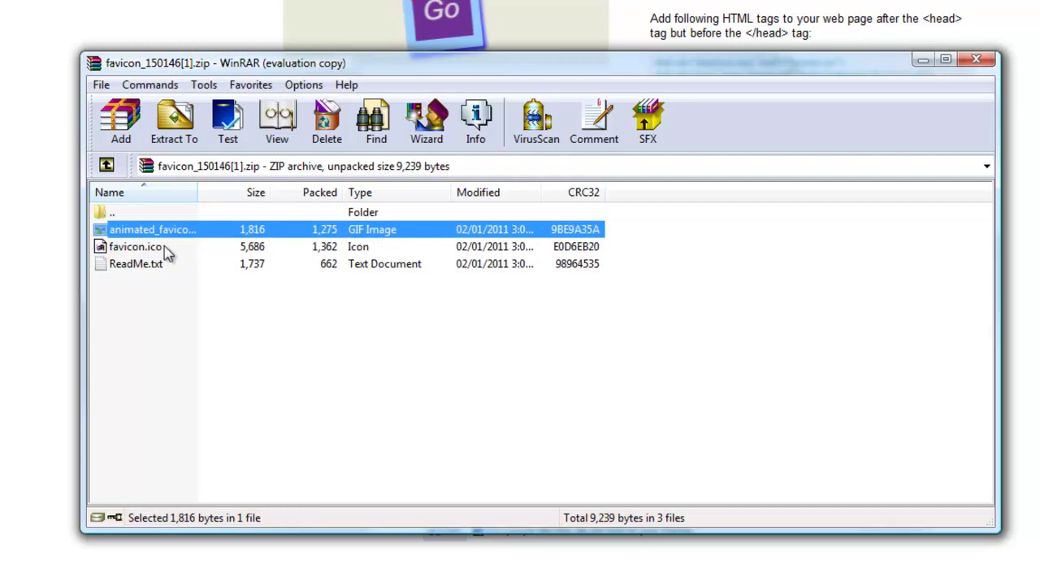
pyautogui.click(169, 248)
pyautogui.click(172, 234)
pyautogui.click(166, 247)
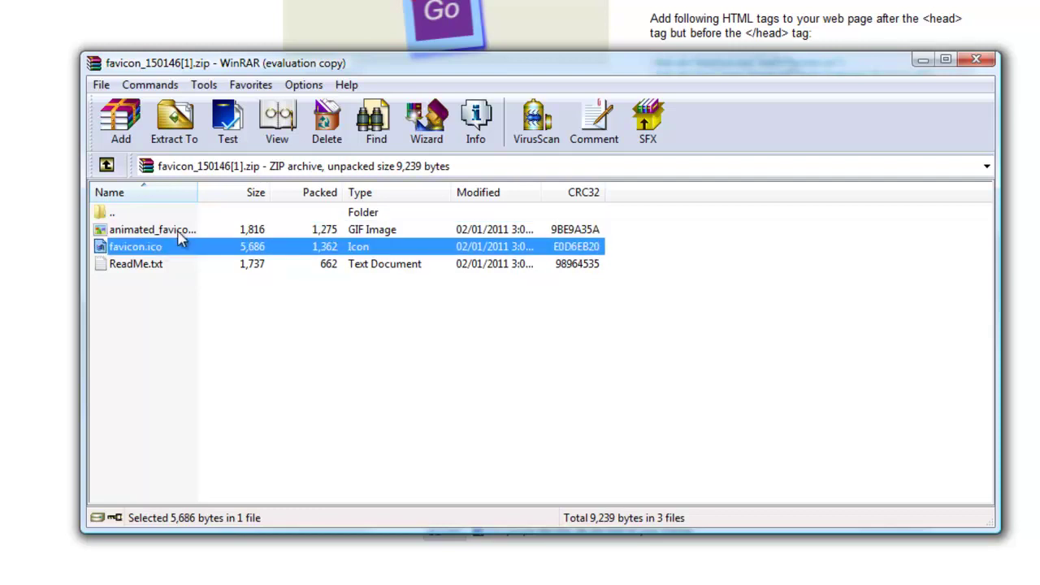
pyautogui.click(182, 236)
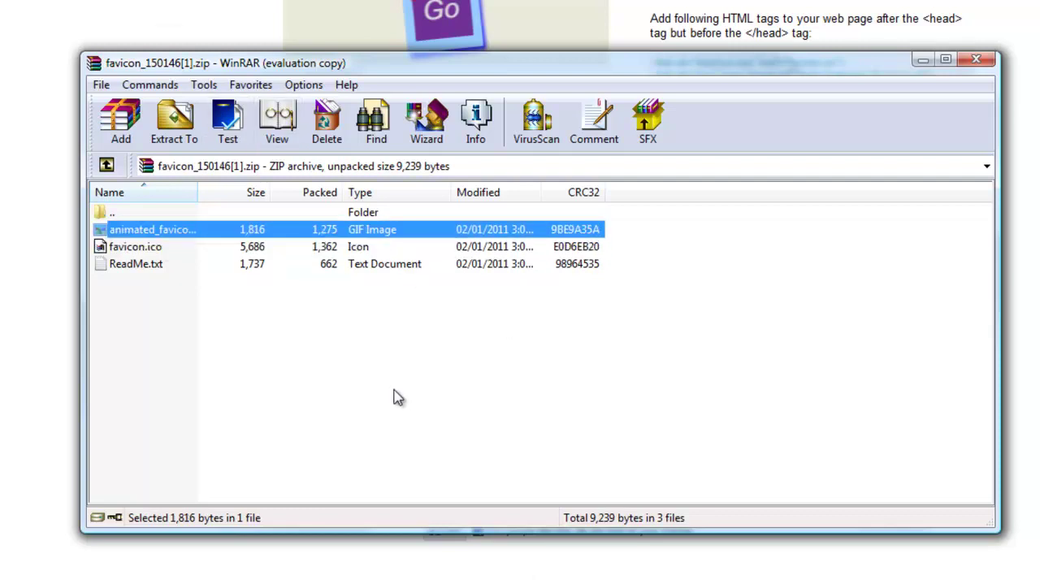